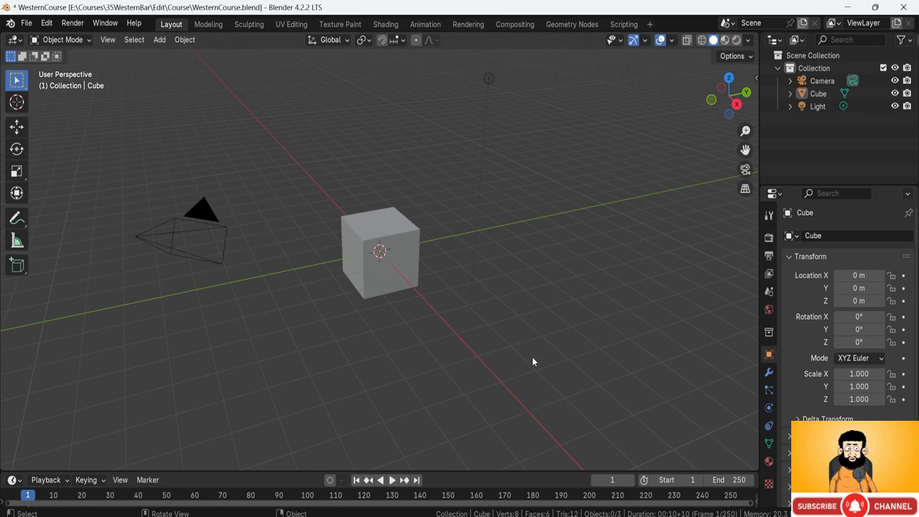
- Switch to the Resource Pack Blender Items file and copy the human figure labelled Scale Ref
{"action": "mouse_move", "coordinate": [525, 516]}
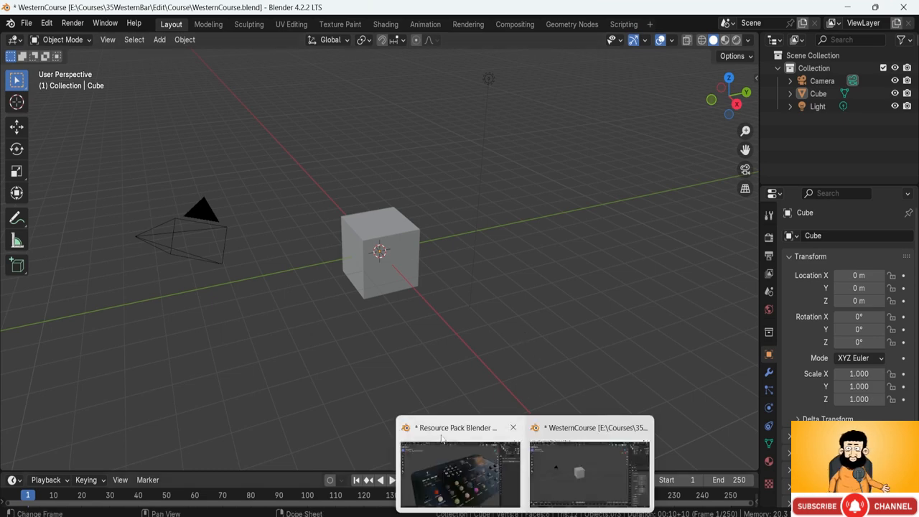
{"action": "left_click", "coordinate": [454, 454]}
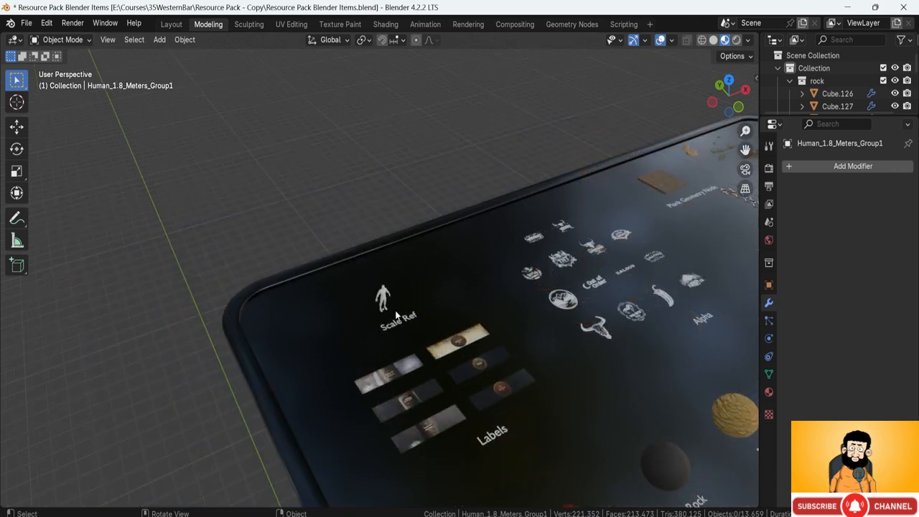
{"action": "scroll", "coordinate": [353, 298], "scroll_direction": "up", "scroll_amount": 3}
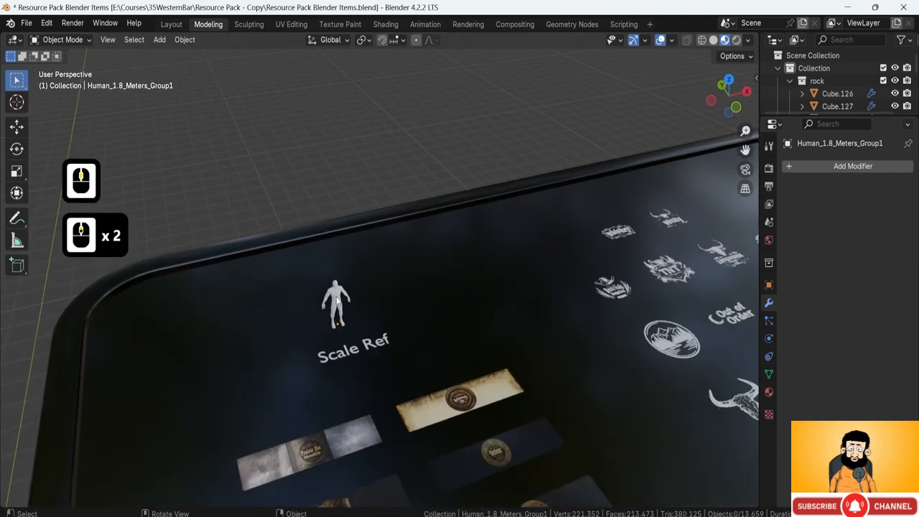
{"action": "left_click", "coordinate": [336, 300]}
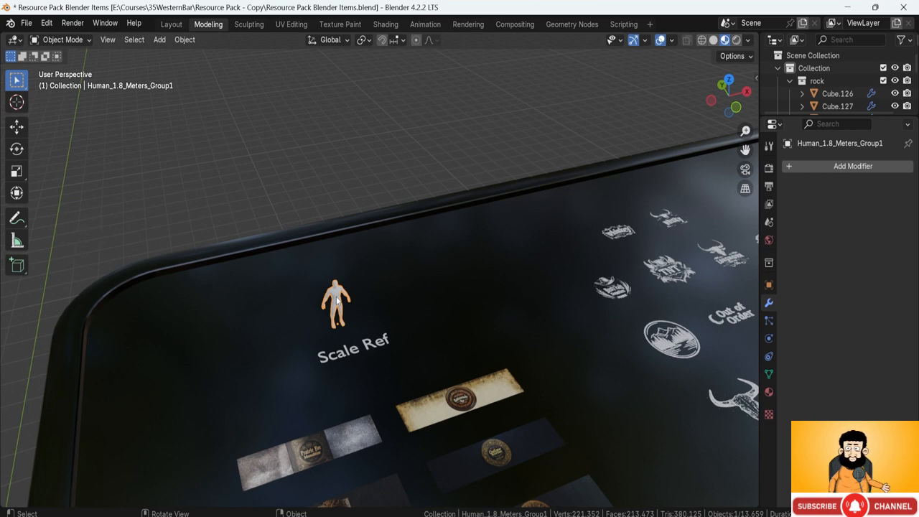
{"action": "key", "text": "KP_Decimal"}
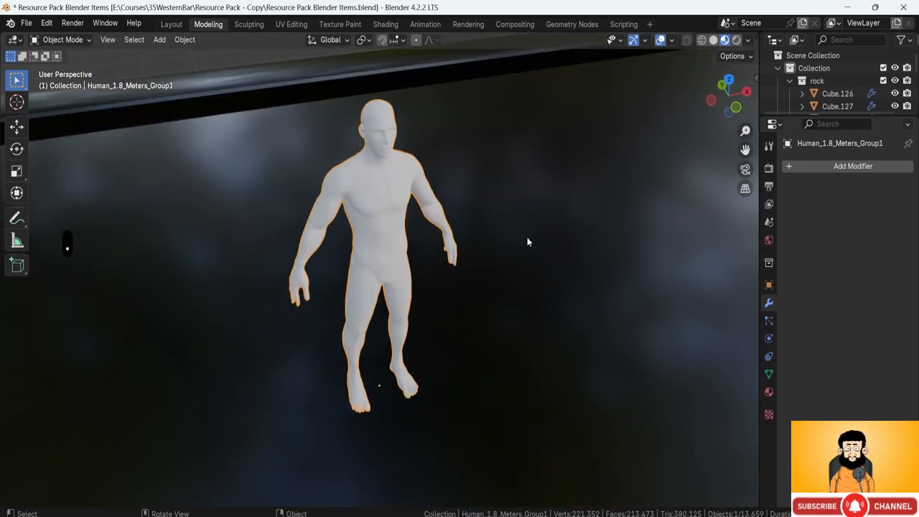
{"action": "middle_click_drag", "start_coordinate": [454, 200], "coordinate": [424, 194]}
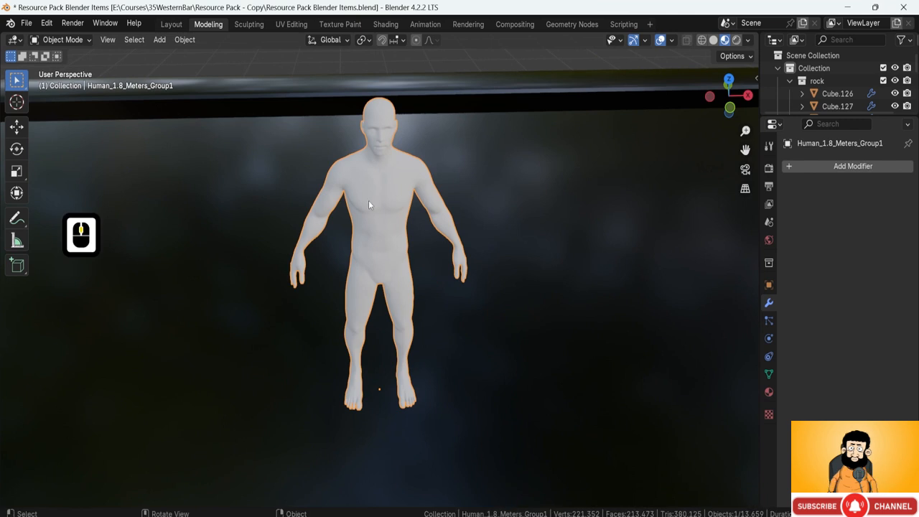
{"action": "key", "text": "ctrl"}
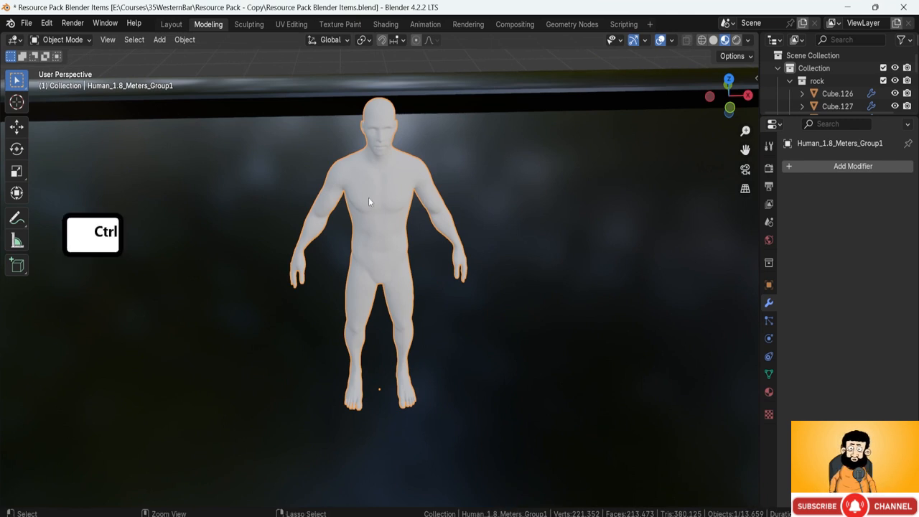
{"action": "key", "text": "ctrl+c"}
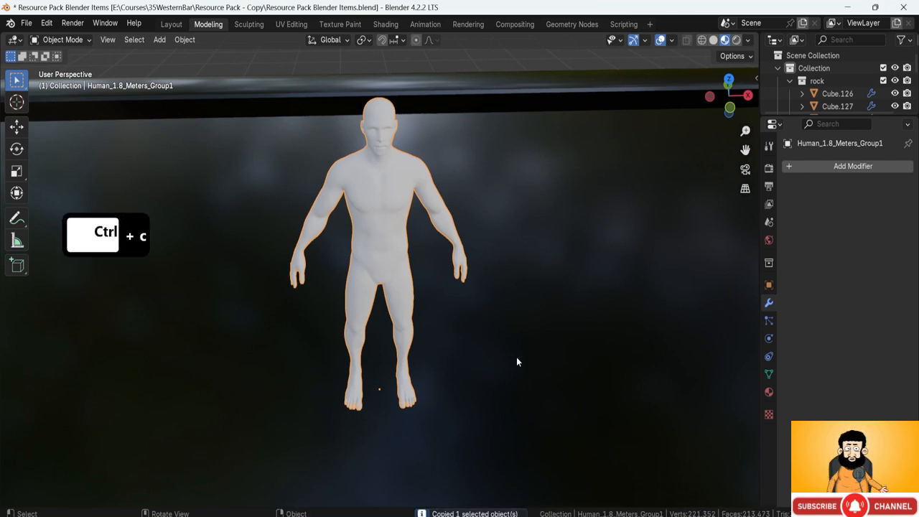
- Switch back to the WesternCourse file and paste the human figure into the scene
{"action": "left_click", "coordinate": [586, 481]}
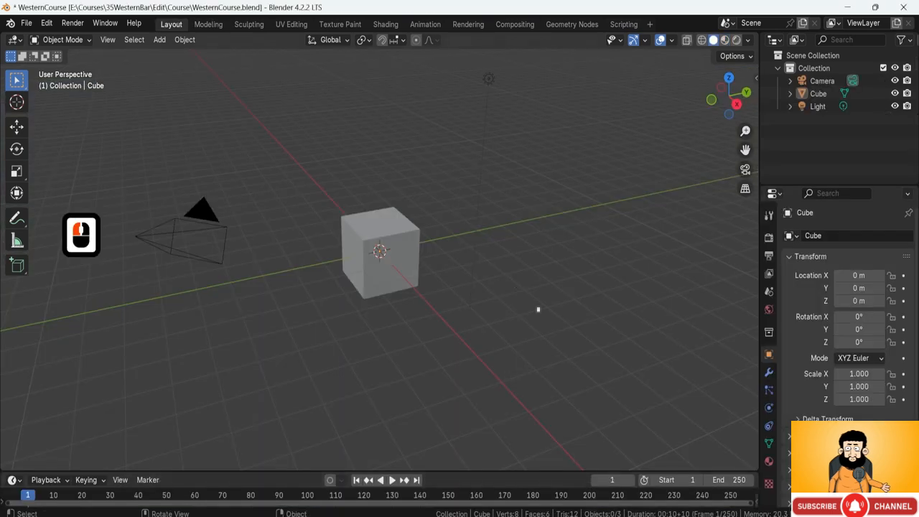
{"action": "key", "text": "ctrl"}
{"action": "key", "text": "ctrl+v"}
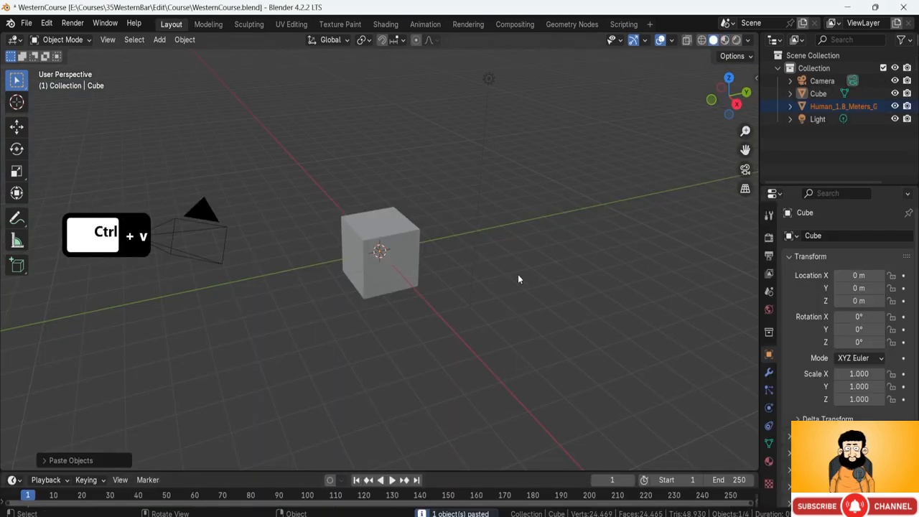
- Move the human figure toward the cube along Y, then about 9.5 m along negative X
{"action": "scroll", "coordinate": [479, 261], "scroll_direction": "down", "scroll_amount": 6}
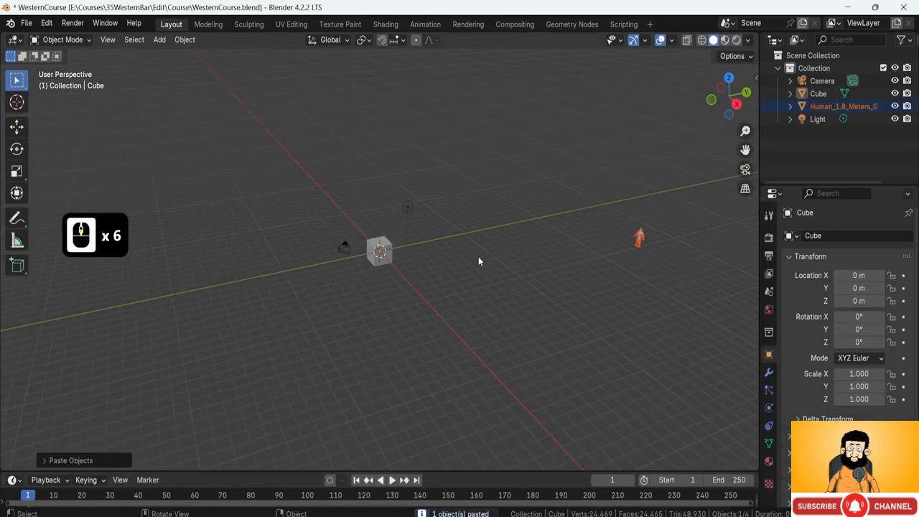
{"action": "middle_click_drag", "start_coordinate": [421, 252], "coordinate": [435, 184]}
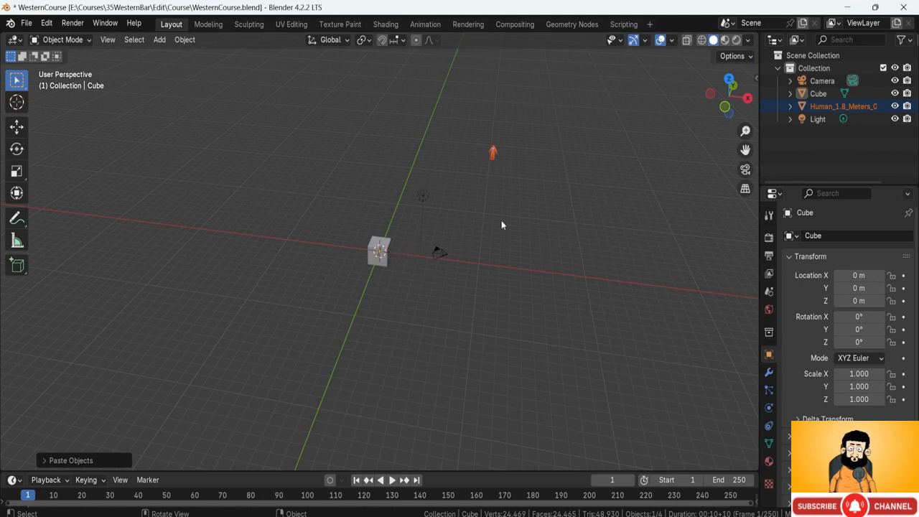
{"action": "middle_click_drag", "start_coordinate": [550, 217], "coordinate": [524, 218]}
{"action": "key", "text": "g"}
{"action": "key", "text": "y"}
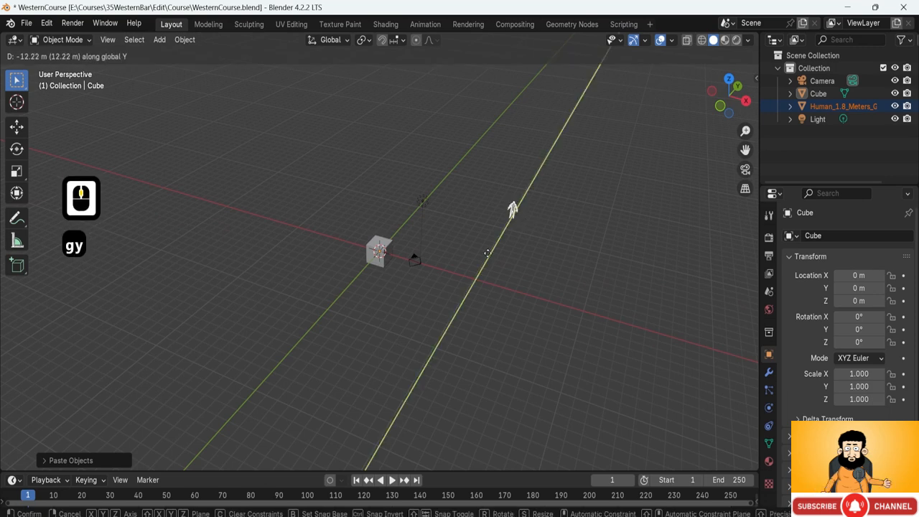
{"action": "left_click", "coordinate": [453, 288]}
{"action": "key", "text": "g"}
{"action": "key", "text": "x"}
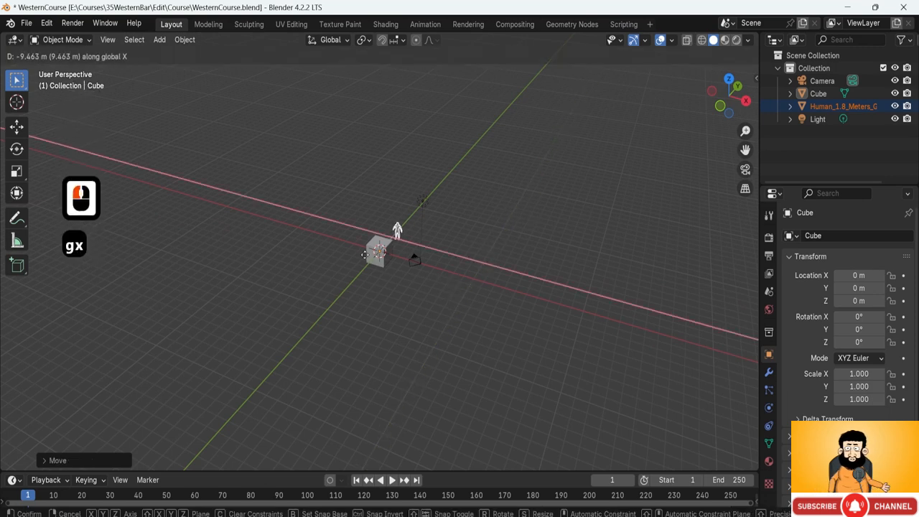
{"action": "left_click", "coordinate": [368, 258]}
- Lower the human figure along Z until its feet stand at grid level
{"action": "scroll", "coordinate": [438, 259], "scroll_direction": "up", "scroll_amount": 7}
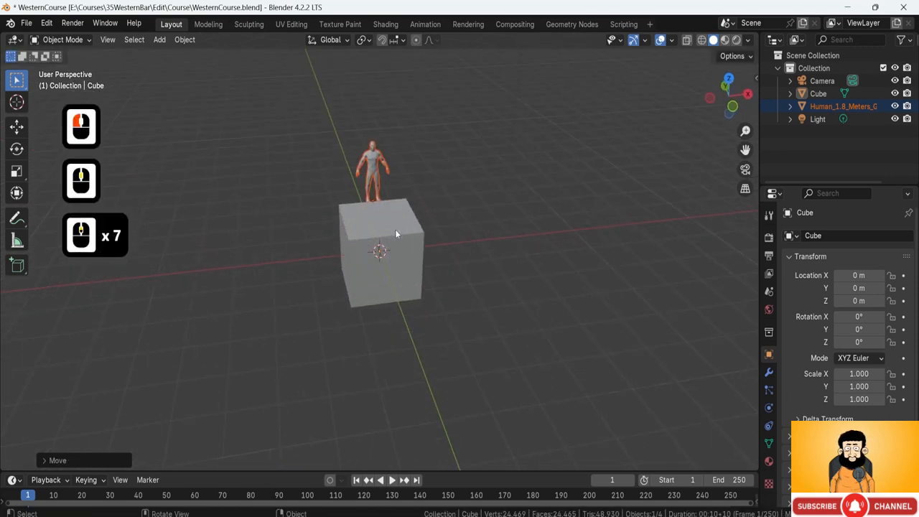
{"action": "middle_click_drag", "start_coordinate": [387, 244], "coordinate": [509, 191]}
{"action": "key", "text": "g"}
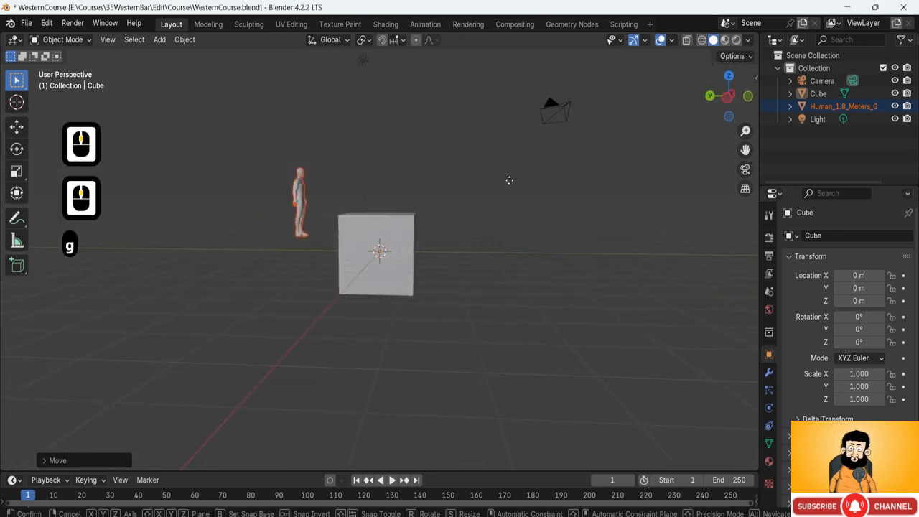
{"action": "key", "text": "z"}
{"action": "right_click", "coordinate": [509, 192]}
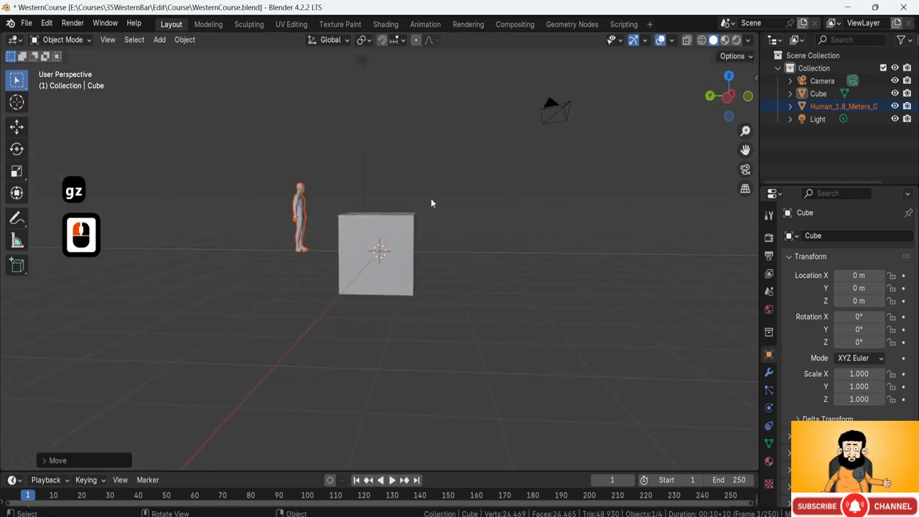
- Move the human figure about 2.7 m along X so it stands beside the cube
{"action": "middle_click_drag", "start_coordinate": [427, 201], "coordinate": [299, 196]}
{"action": "key", "text": "g"}
{"action": "key", "text": "x"}
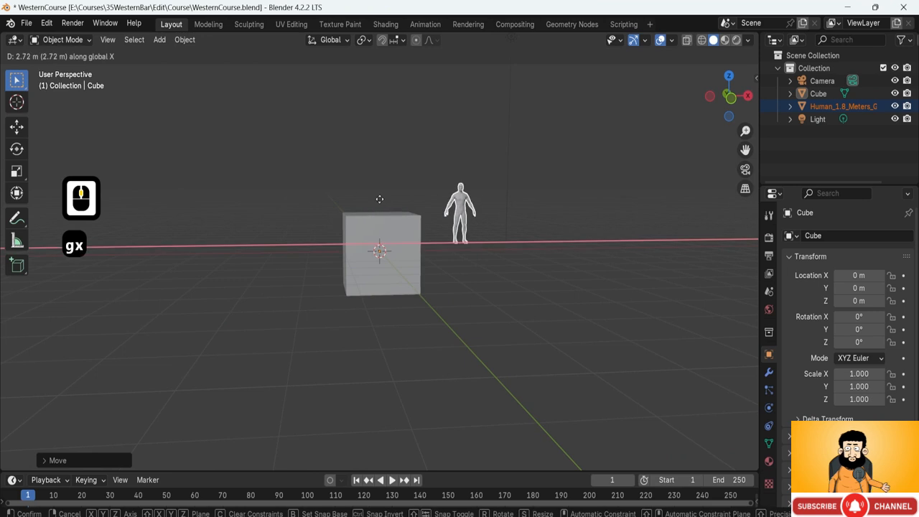
{"action": "left_click", "coordinate": [381, 204]}
- Select the cube in the front orthographic view and compare its size with the human figure
{"action": "key", "text": "KP_1"}
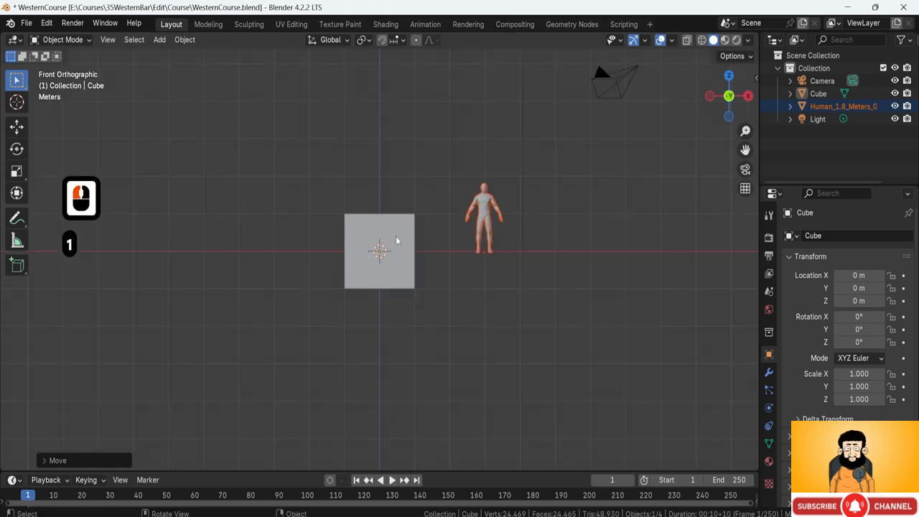
{"action": "left_click", "coordinate": [396, 231]}
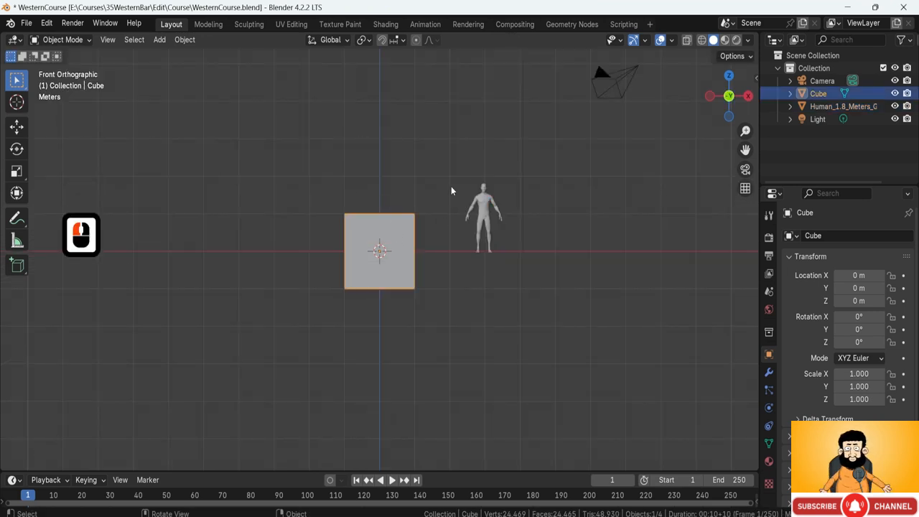
{"action": "middle_click_drag", "start_coordinate": [451, 186], "coordinate": [418, 218], "text": "shift"}
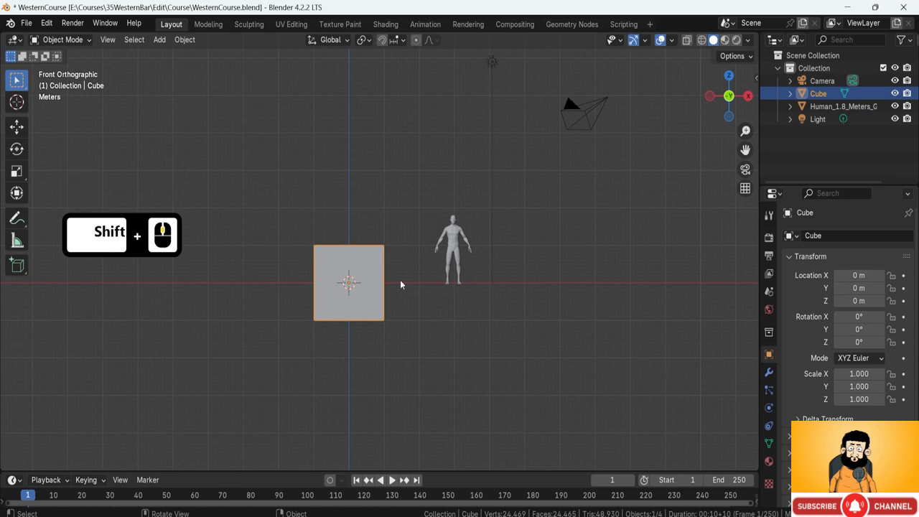
{"action": "scroll", "coordinate": [445, 231], "scroll_direction": "up", "scroll_amount": 1}
{"action": "scroll", "coordinate": [463, 211], "scroll_direction": "up", "scroll_amount": 1}
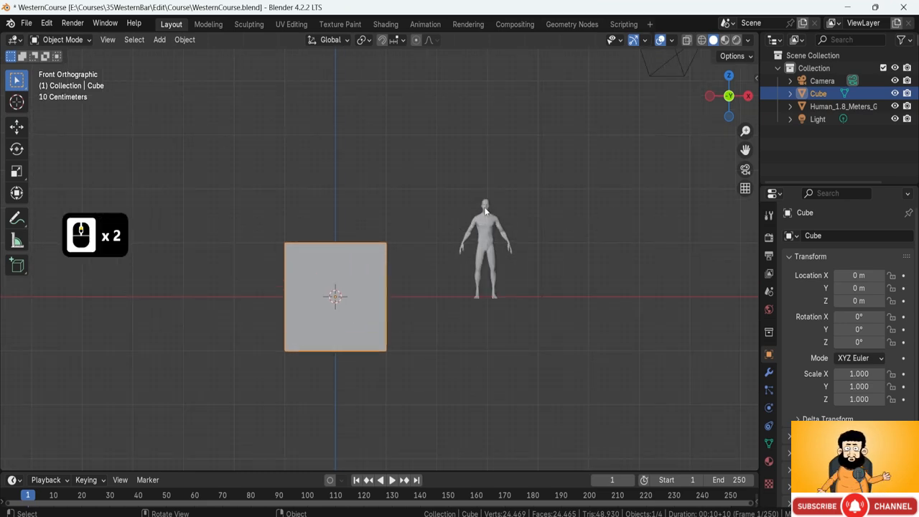
{"action": "middle_click_drag", "start_coordinate": [460, 181], "coordinate": [452, 212], "text": "shift"}
{"action": "scroll", "coordinate": [435, 211], "scroll_direction": "up", "scroll_amount": 1}
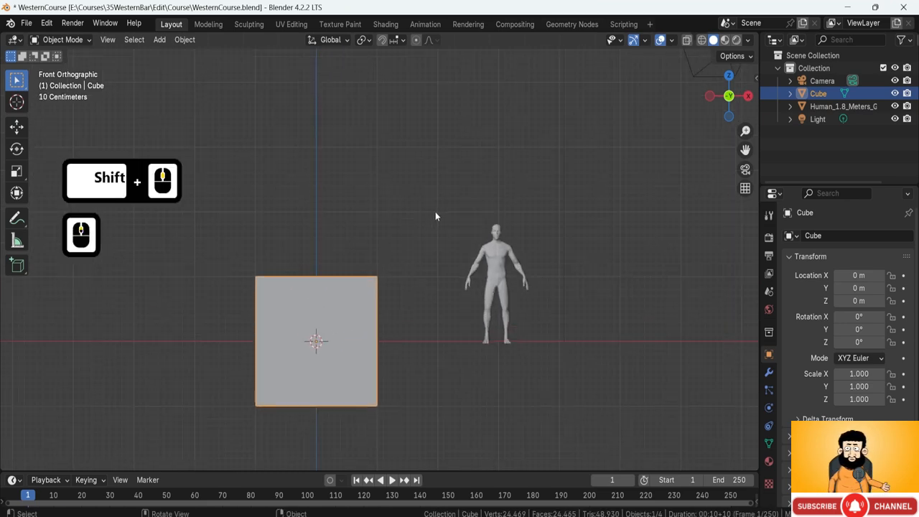
- Box-select the human figure from head to feet to gauge its height
{"action": "left_click_drag", "start_coordinate": [435, 210], "coordinate": [503, 344]}
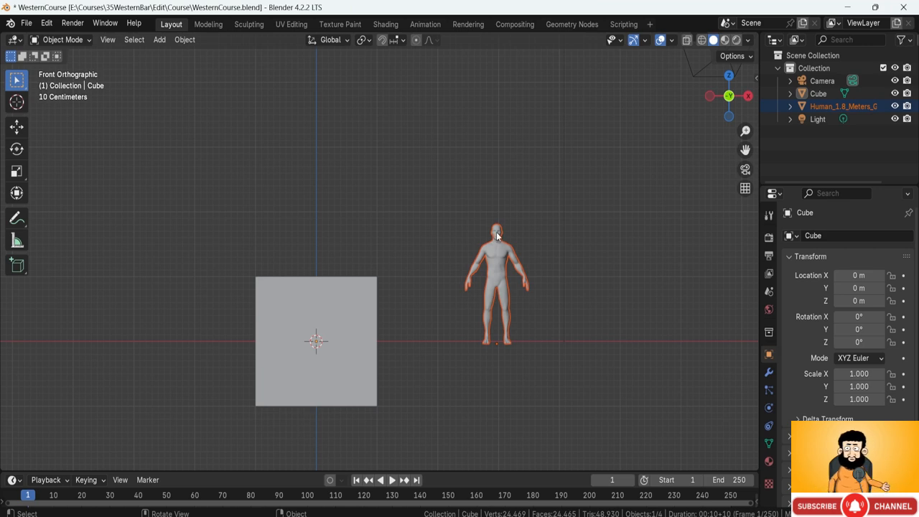
{"action": "key", "text": "b"}
{"action": "left_click_drag", "start_coordinate": [435, 210], "coordinate": [500, 281]}
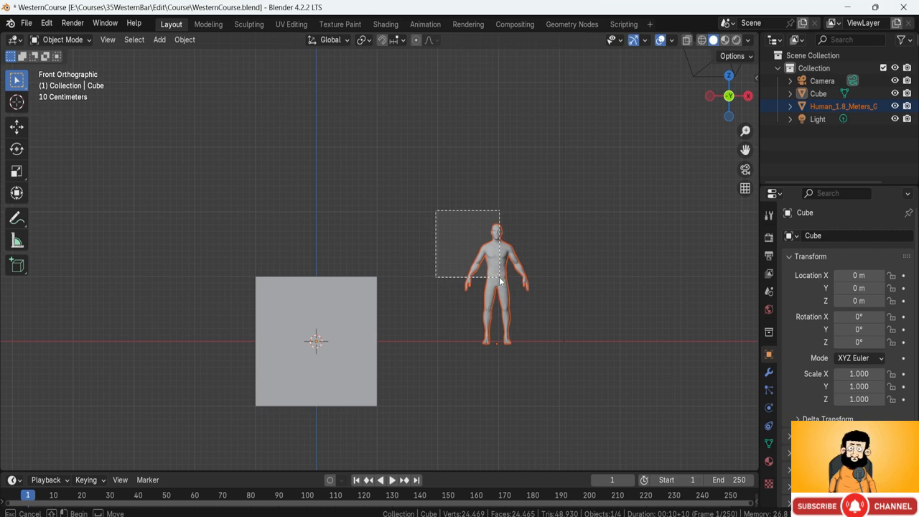
{"action": "left_click_drag", "start_coordinate": [500, 281], "coordinate": [500, 280]}
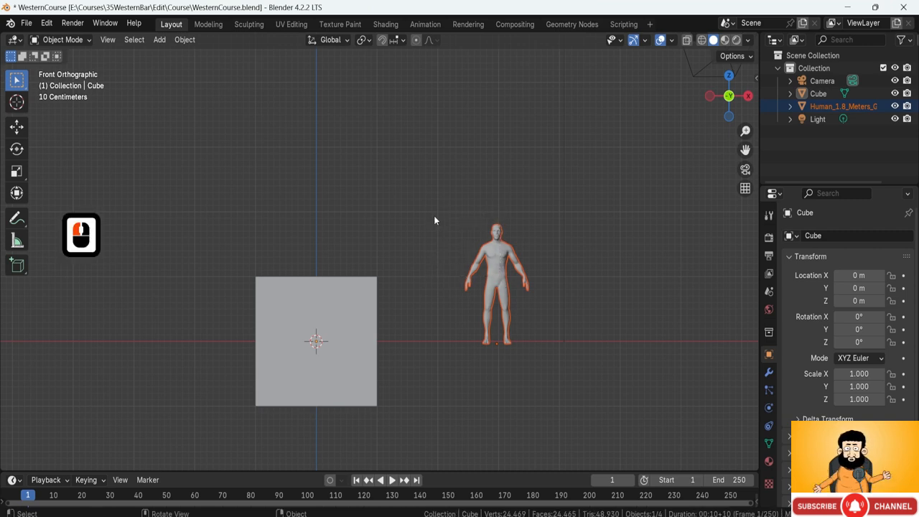
{"action": "left_click_drag", "start_coordinate": [436, 211], "coordinate": [460, 341]}
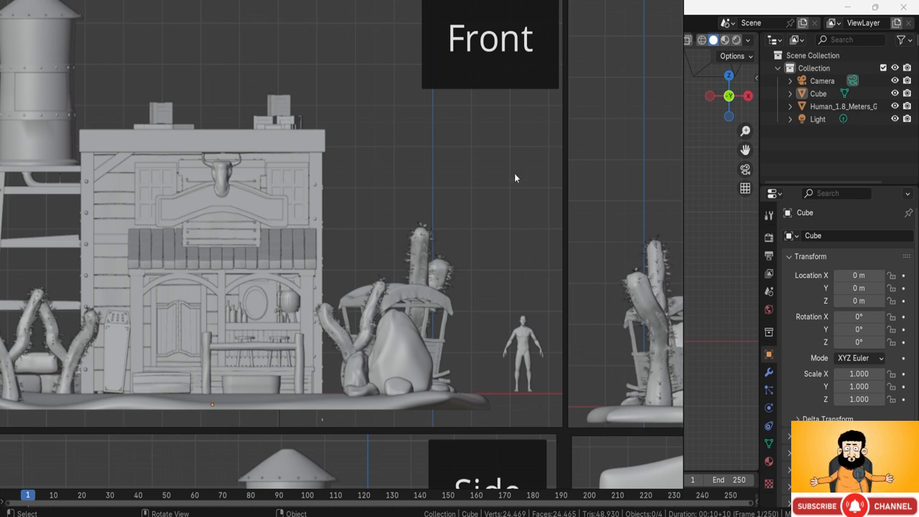
- Examine the Front image on the reference sheet, comparing the saloon, water tower and props with the human figure
{"action": "scroll", "coordinate": [418, 255], "scroll_direction": "down", "scroll_amount": 1}
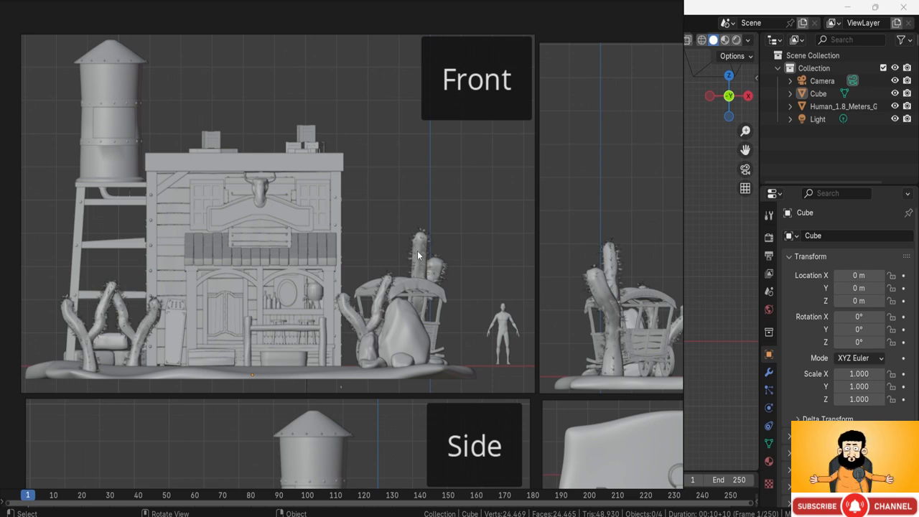
{"action": "scroll", "coordinate": [460, 275], "scroll_direction": "down", "scroll_amount": 1}
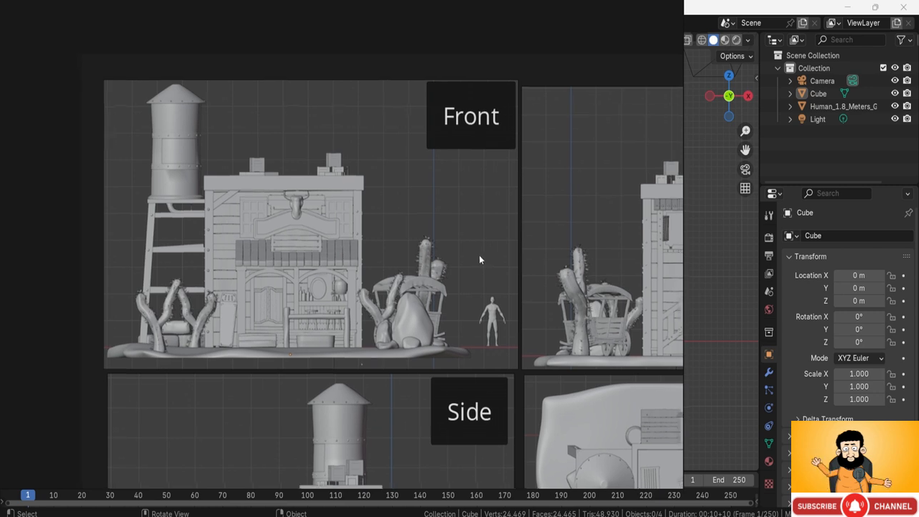
{"action": "middle_click_drag", "start_coordinate": [480, 261], "coordinate": [445, 254], "text": "shift"}
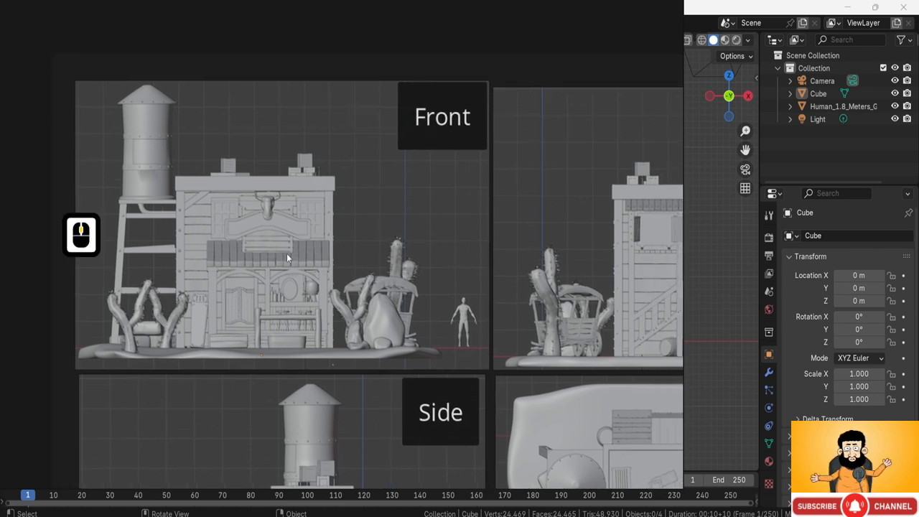
{"action": "scroll", "coordinate": [293, 271], "scroll_direction": "up", "scroll_amount": 1}
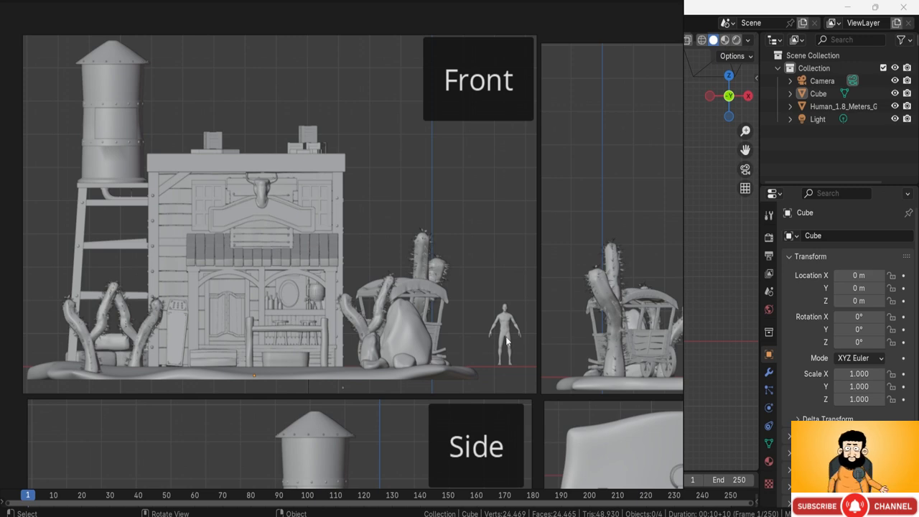
{"action": "middle_click_drag", "start_coordinate": [367, 257], "coordinate": [430, 308]}
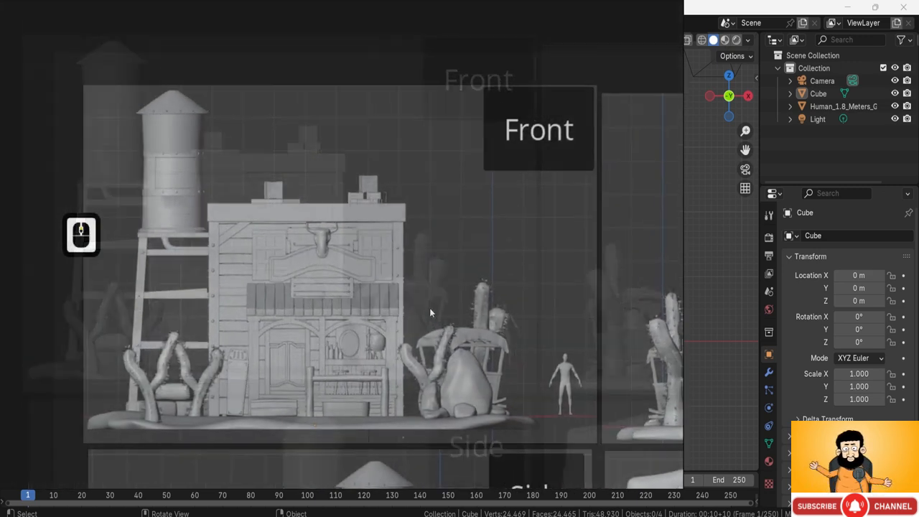
{"action": "middle_click_drag", "start_coordinate": [470, 348], "coordinate": [393, 275]}
{"action": "scroll", "coordinate": [370, 271], "scroll_direction": "down", "scroll_amount": 2}
{"action": "scroll", "coordinate": [372, 156], "scroll_direction": "up", "scroll_amount": 2}
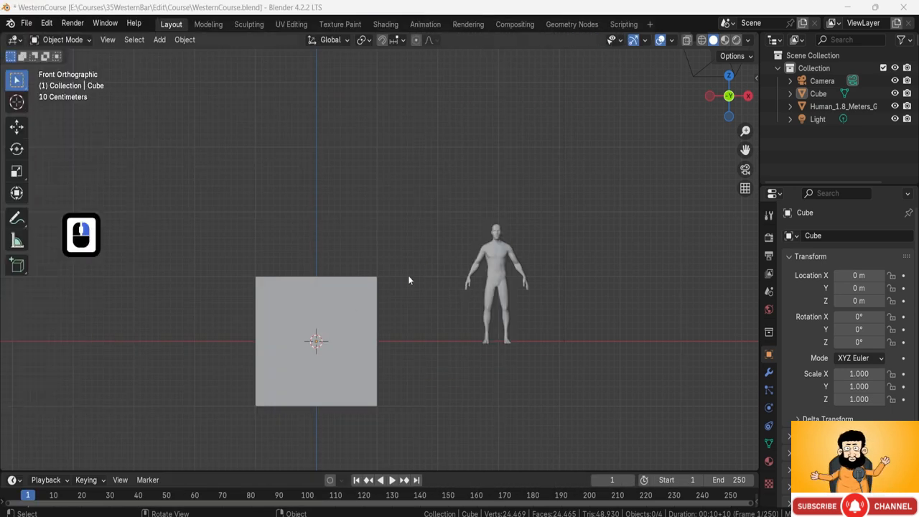
{"action": "scroll", "coordinate": [382, 277], "scroll_direction": "down", "scroll_amount": 3}
{"action": "middle_click_drag", "start_coordinate": [378, 282], "coordinate": [437, 292], "text": "shift"}
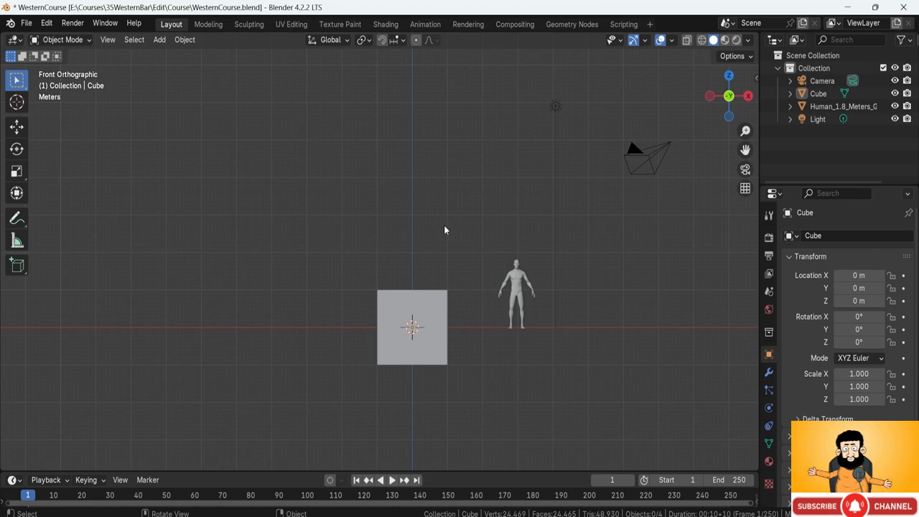
{"action": "middle_click_drag", "start_coordinate": [443, 230], "coordinate": [401, 274]}
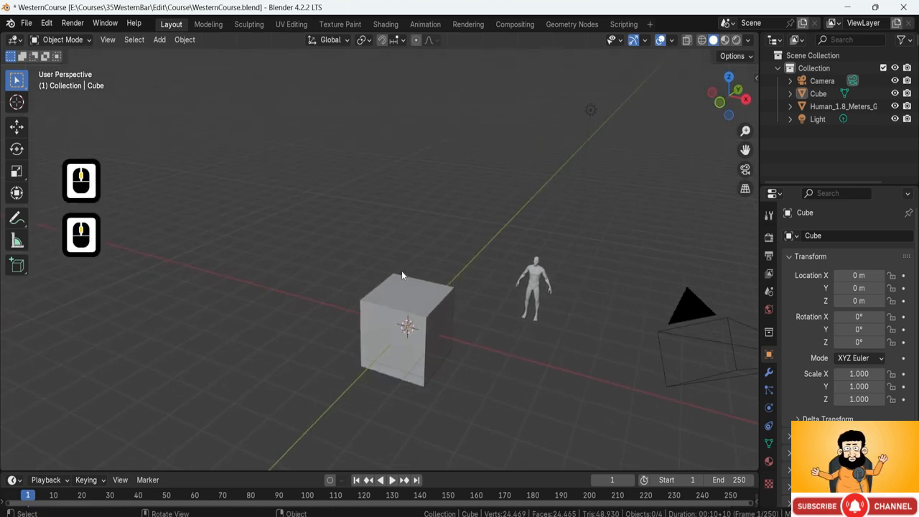
- Delete the default cube and add a new mesh cube at the world origin
{"action": "left_click", "coordinate": [443, 309]}
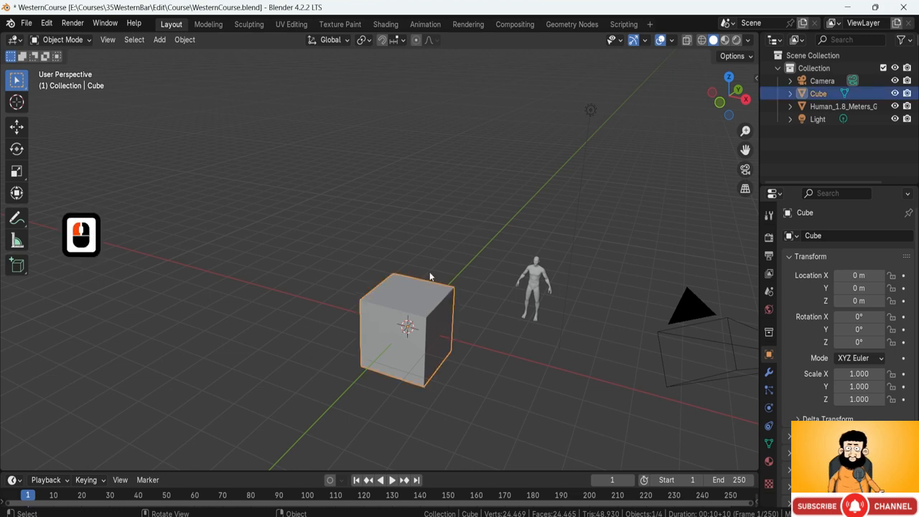
{"action": "key", "text": "Delete"}
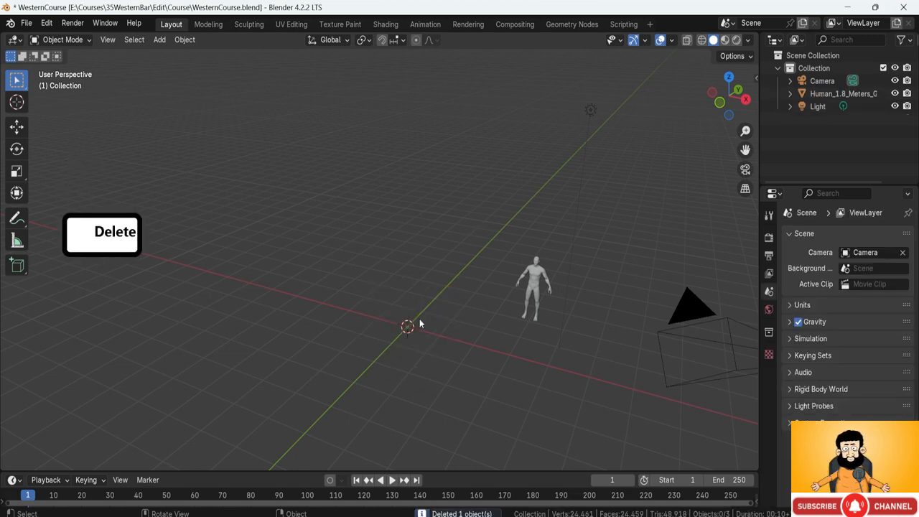
{"action": "key", "text": "shift+a"}
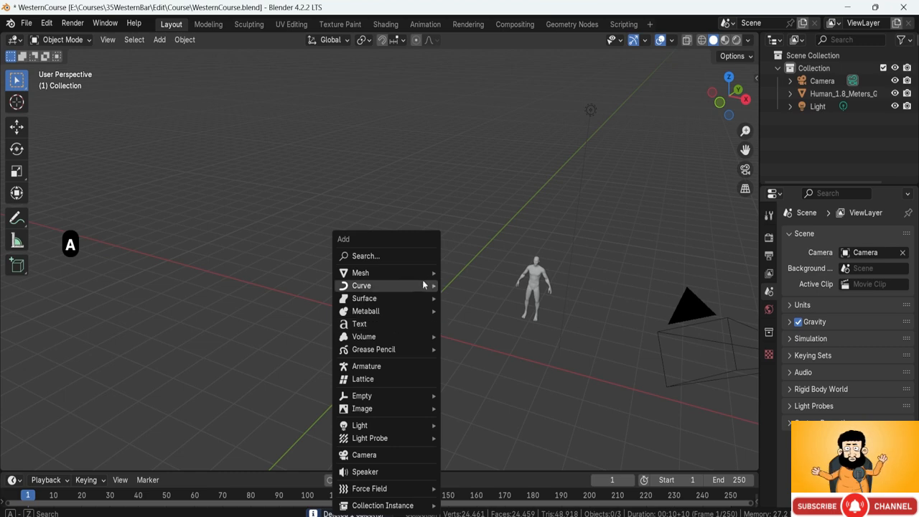
{"action": "mouse_move", "coordinate": [419, 272]}
{"action": "left_click", "coordinate": [485, 285]}
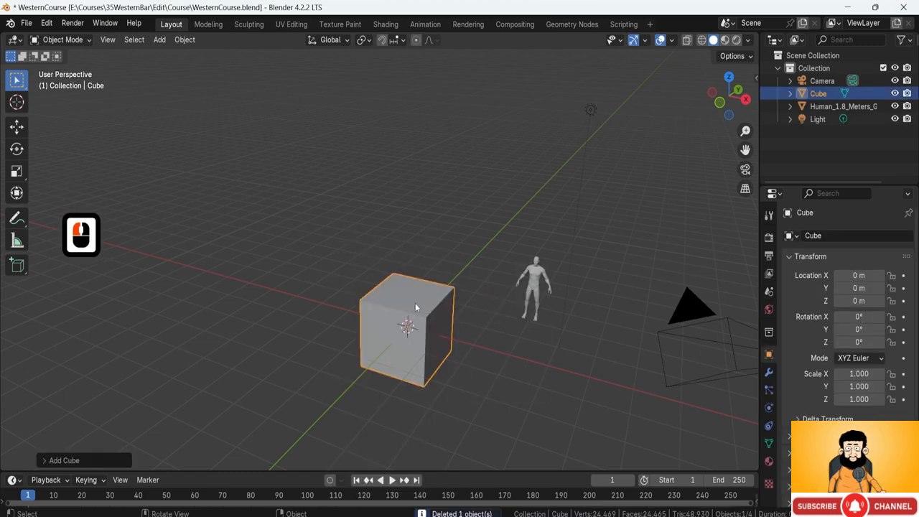
- Set the new cube's Z location to 1 m so its base rests on the ground plane
{"action": "left_click", "coordinate": [88, 463]}
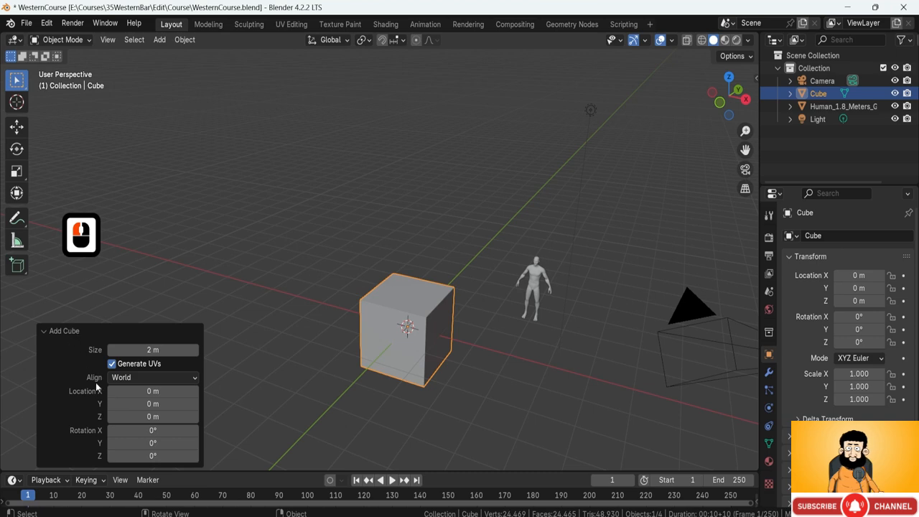
{"action": "left_click", "coordinate": [151, 418]}
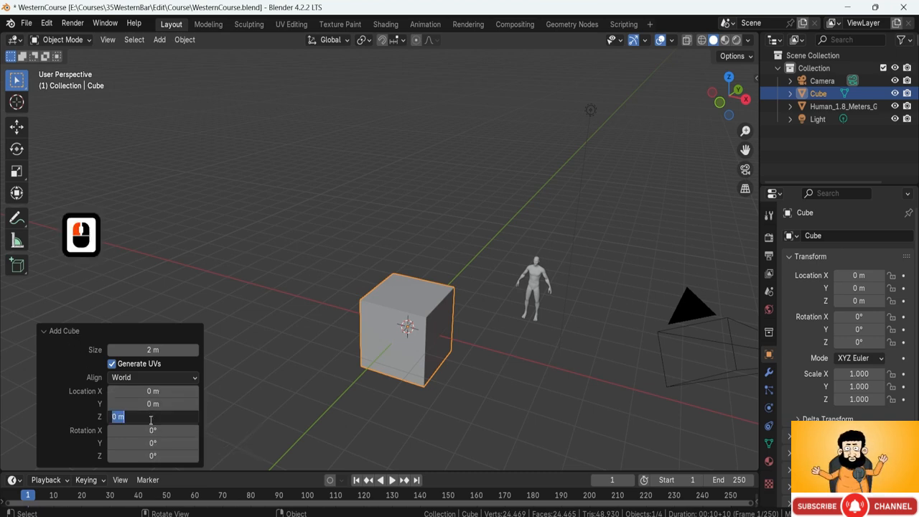
{"action": "type", "text": "1"}
{"action": "key", "text": "Return"}
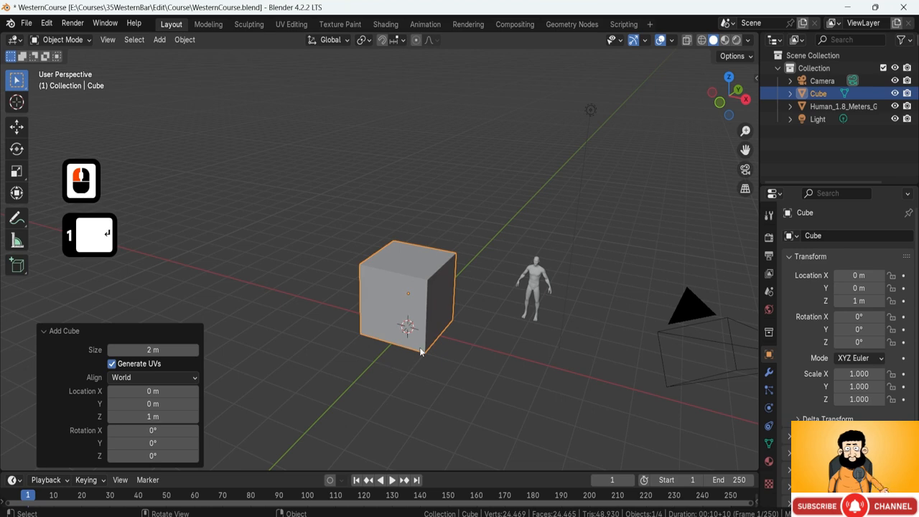
- Snap the 3D cursor to the world origin, at the centre of the cube's base
{"action": "middle_click_drag", "start_coordinate": [421, 351], "coordinate": [419, 298]}
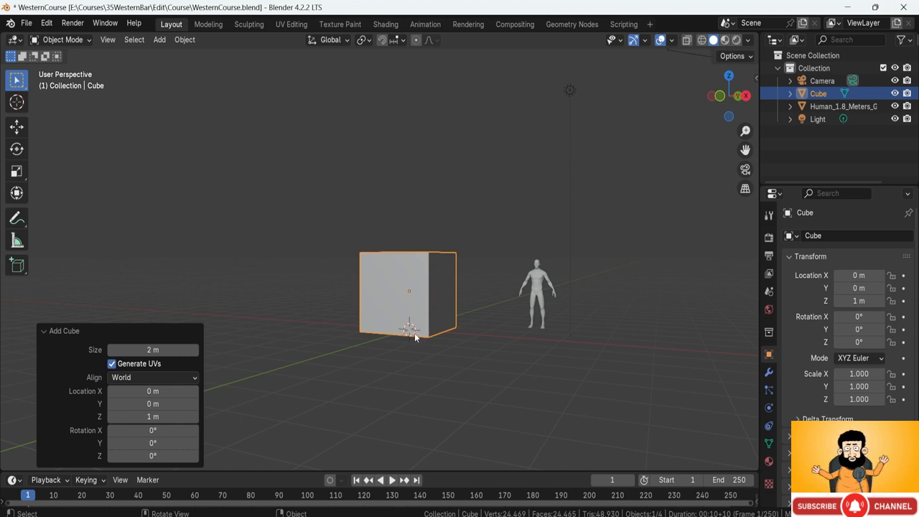
{"action": "key", "text": "shift+s"}
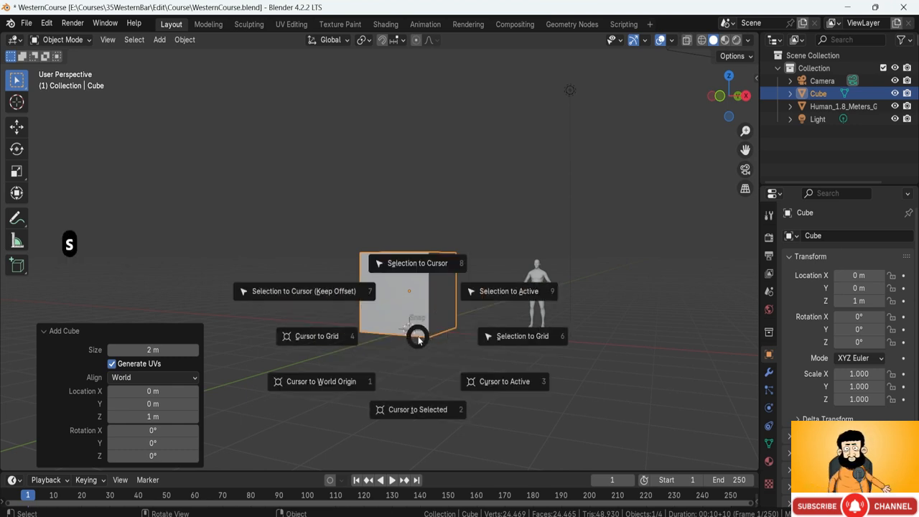
{"action": "left_click", "coordinate": [329, 384]}
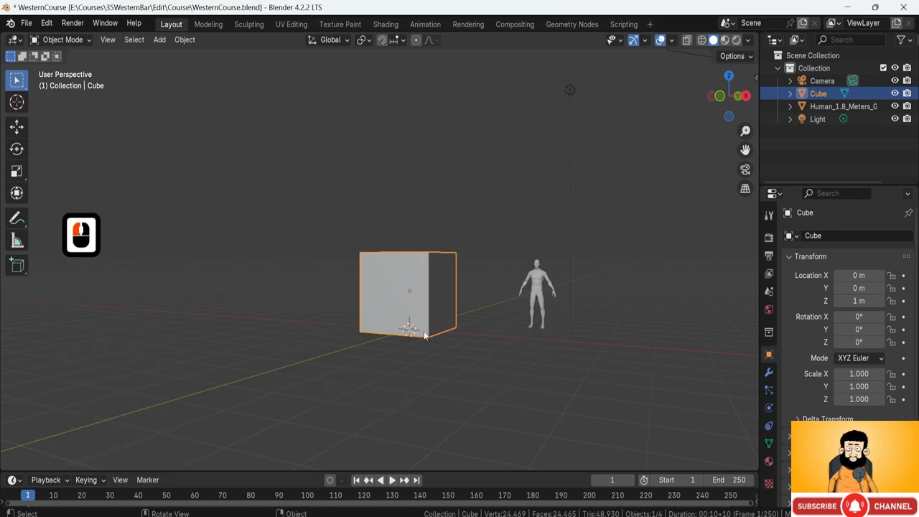
- Set the cube's origin to the 3D cursor at its base
{"action": "scroll", "coordinate": [416, 368], "scroll_direction": "up", "scroll_amount": 2}
{"action": "middle_click_drag", "start_coordinate": [443, 373], "coordinate": [418, 362]}
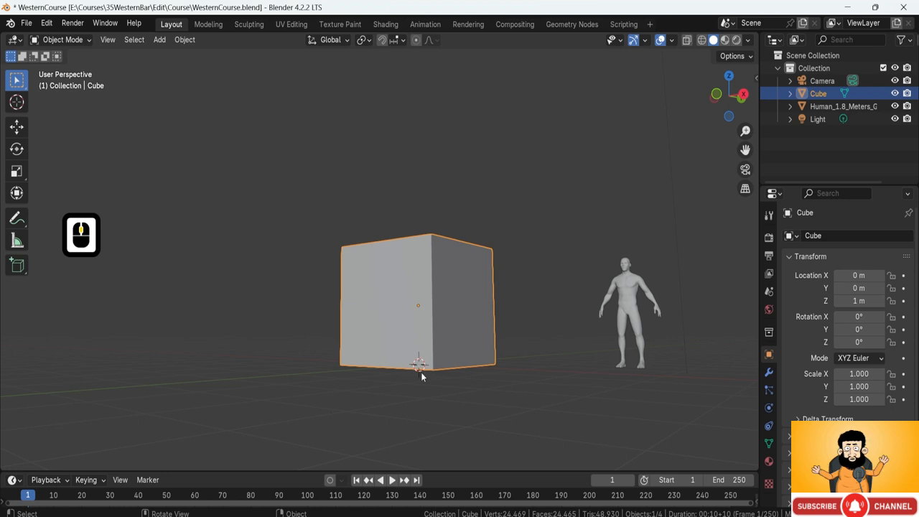
{"action": "right_click", "coordinate": [415, 324]}
{"action": "mouse_move", "coordinate": [415, 327]}
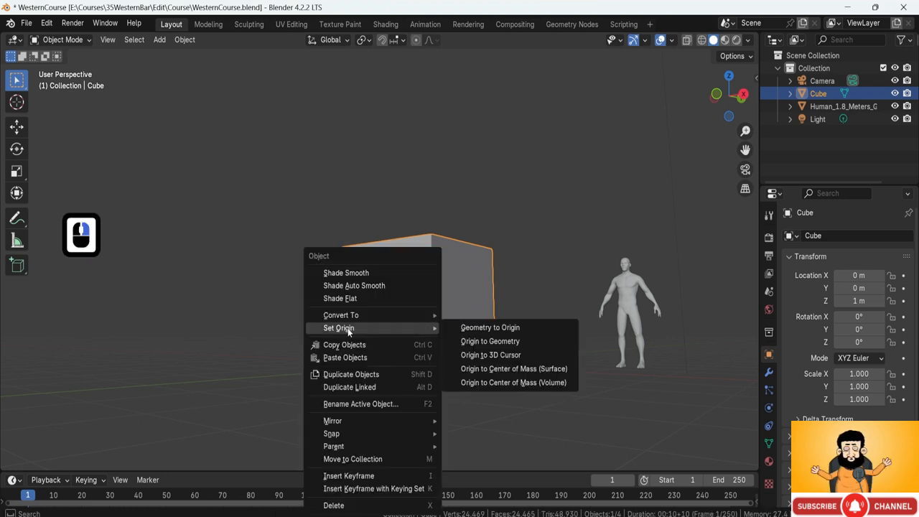
{"action": "left_click", "coordinate": [490, 354]}
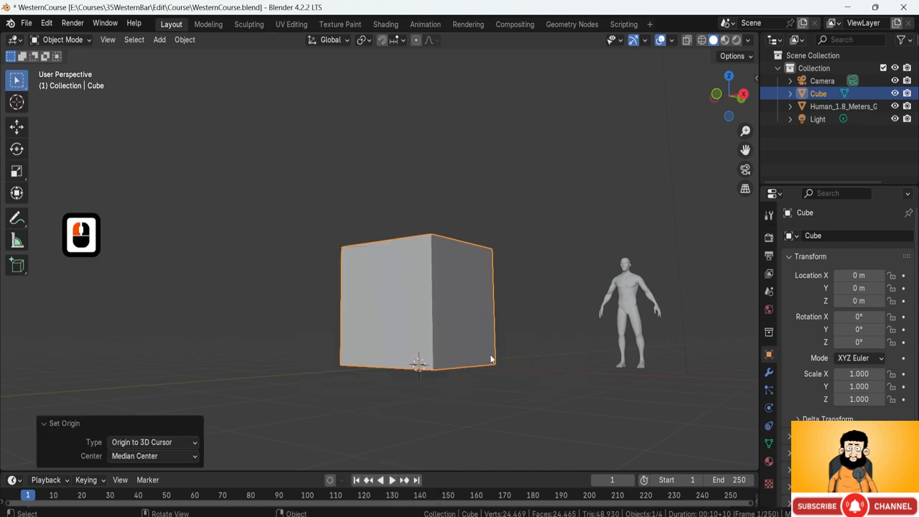
{"action": "middle_click_drag", "start_coordinate": [403, 363], "coordinate": [408, 331]}
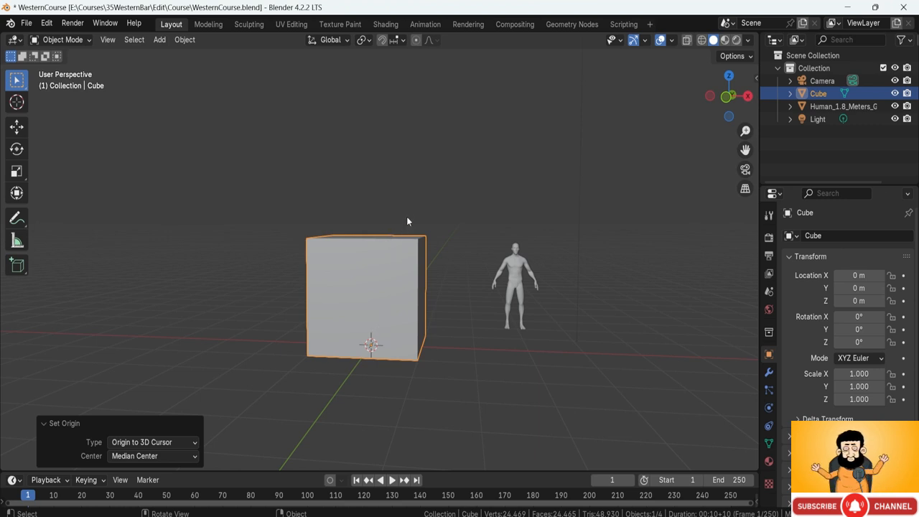
{"action": "middle_click_drag", "start_coordinate": [407, 221], "coordinate": [420, 207]}
{"action": "key", "text": "s"}
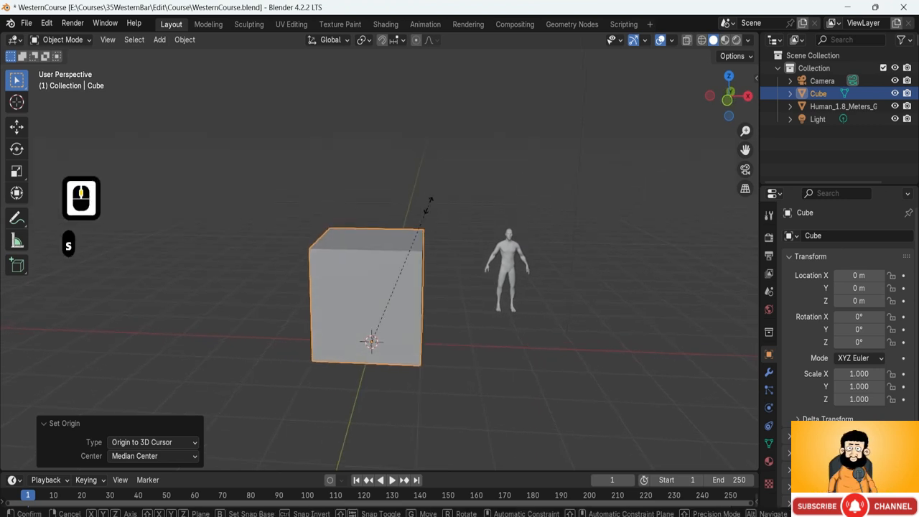
{"action": "key", "text": "z"}
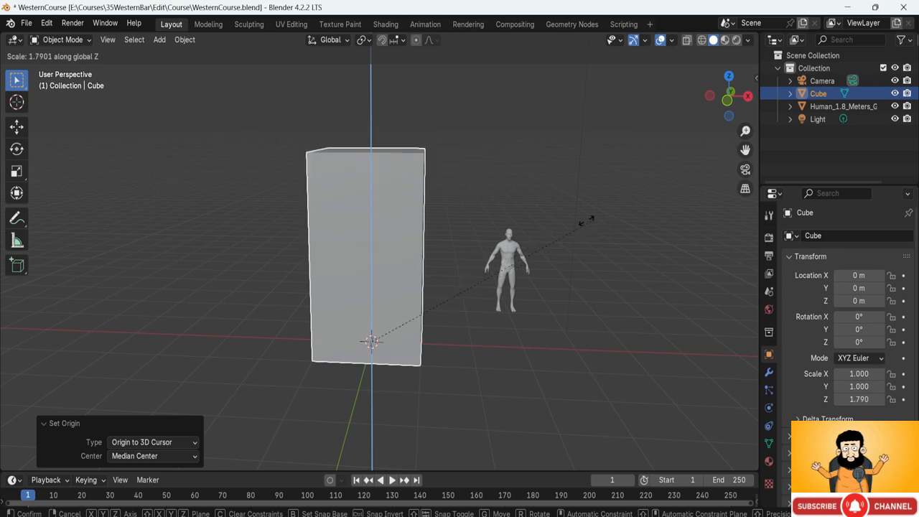
{"action": "key", "text": "Escape"}
{"action": "middle_click_drag", "start_coordinate": [440, 279], "coordinate": [369, 293]}
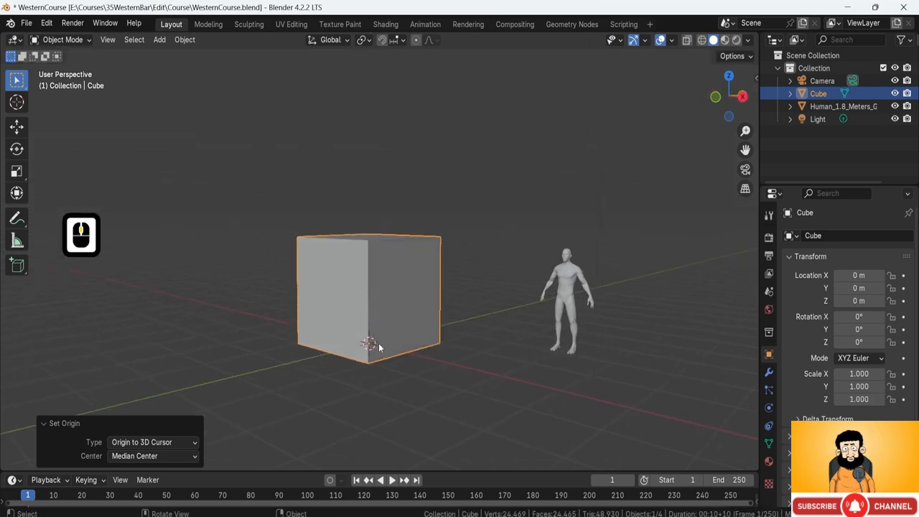
{"action": "middle_click_drag", "start_coordinate": [412, 346], "coordinate": [385, 352]}
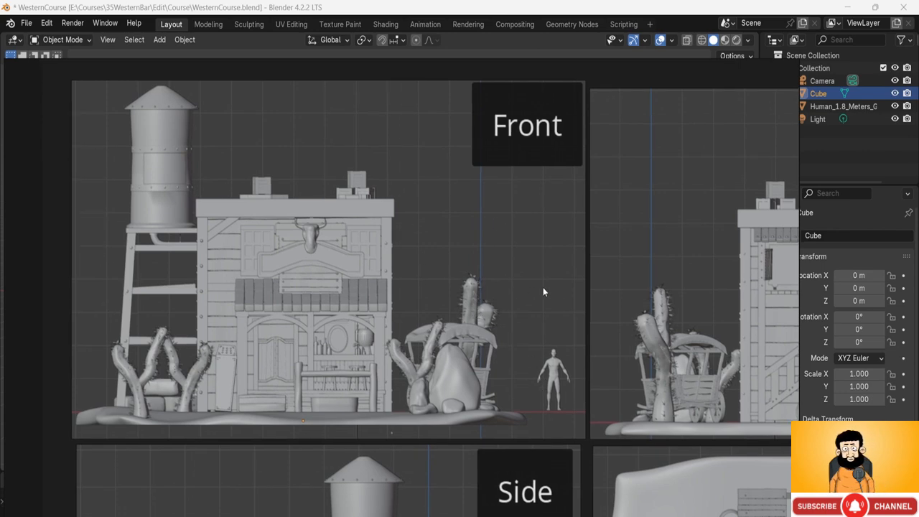
- In the front orthographic view, scale the cube along Z by about 2.485, judging its height against the human figure and the Front reference image
{"action": "right_click_drag", "start_coordinate": [574, 311], "coordinate": [0, 241]}
{"action": "middle_click_drag", "start_coordinate": [332, 254], "coordinate": [376, 237]}
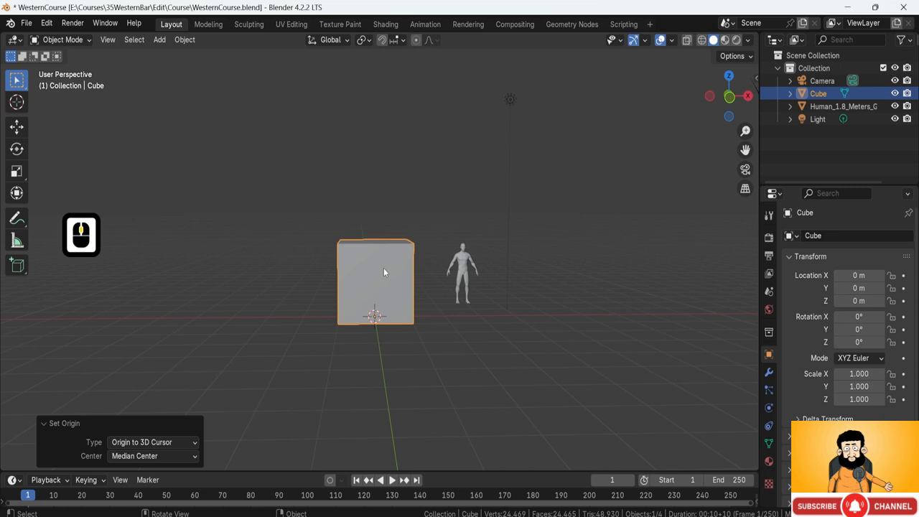
{"action": "left_click", "coordinate": [383, 272]}
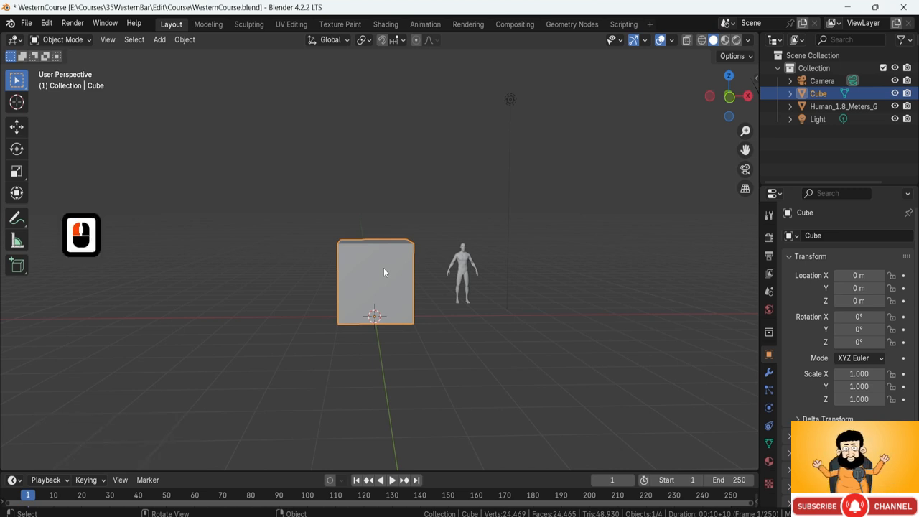
{"action": "key", "text": "KP_1"}
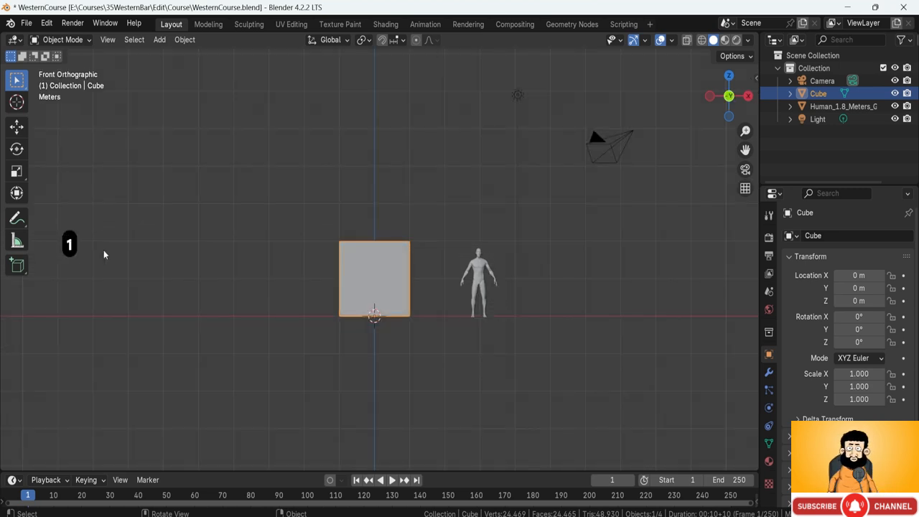
{"action": "key", "text": "s"}
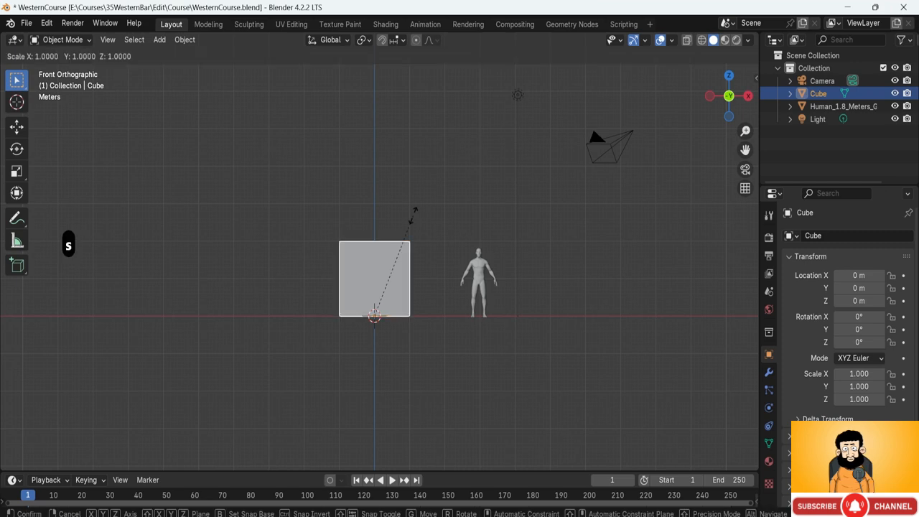
{"action": "key", "text": "z"}
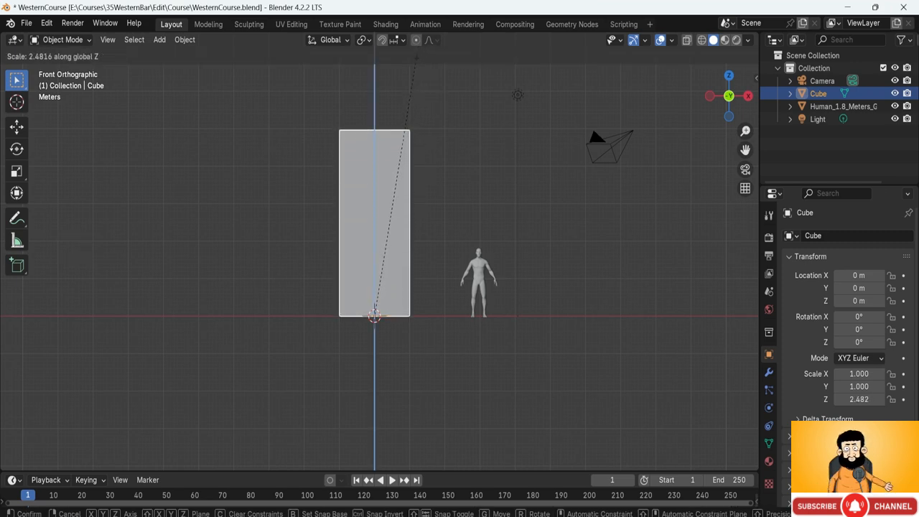
{"action": "left_click", "coordinate": [416, 56]}
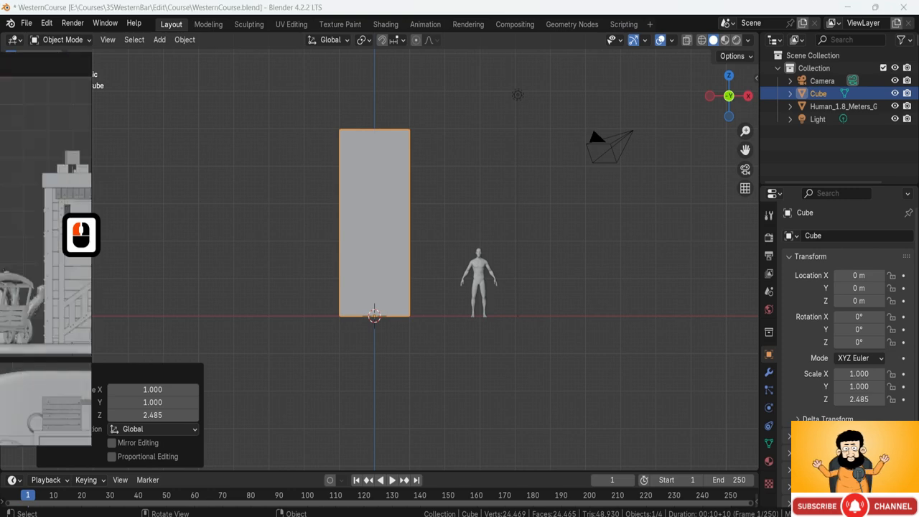
- Examine the Top image on the reference sheet for the saloon's footprint and its width-to-depth proportions
{"action": "right_click_drag", "start_coordinate": [0, 280], "coordinate": [442, 238]}
{"action": "scroll", "coordinate": [474, 313], "scroll_direction": "down", "scroll_amount": 4}
{"action": "middle_click_drag", "start_coordinate": [533, 353], "coordinate": [482, 319]}
{"action": "scroll", "coordinate": [481, 318], "scroll_direction": "up", "scroll_amount": 12}
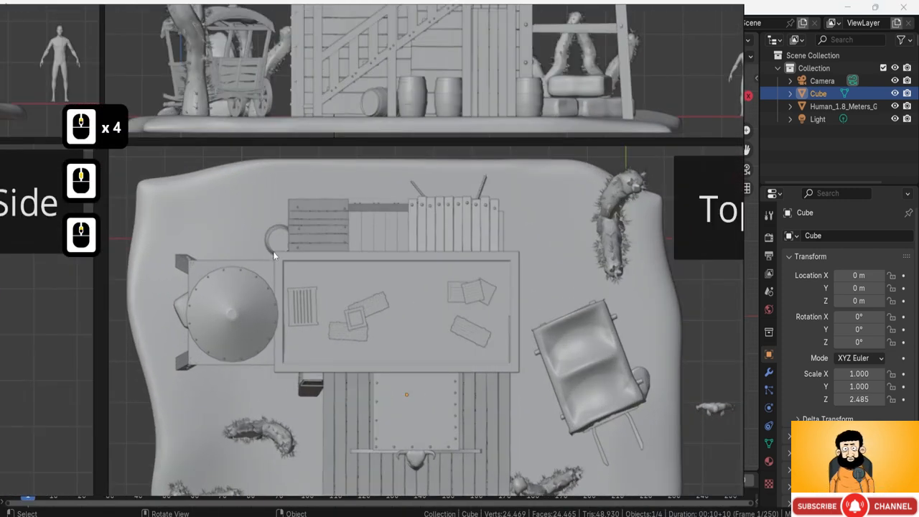
{"action": "scroll", "coordinate": [481, 341], "scroll_direction": "down", "scroll_amount": 1}
{"action": "middle_click_drag", "start_coordinate": [482, 339], "coordinate": [417, 335]}
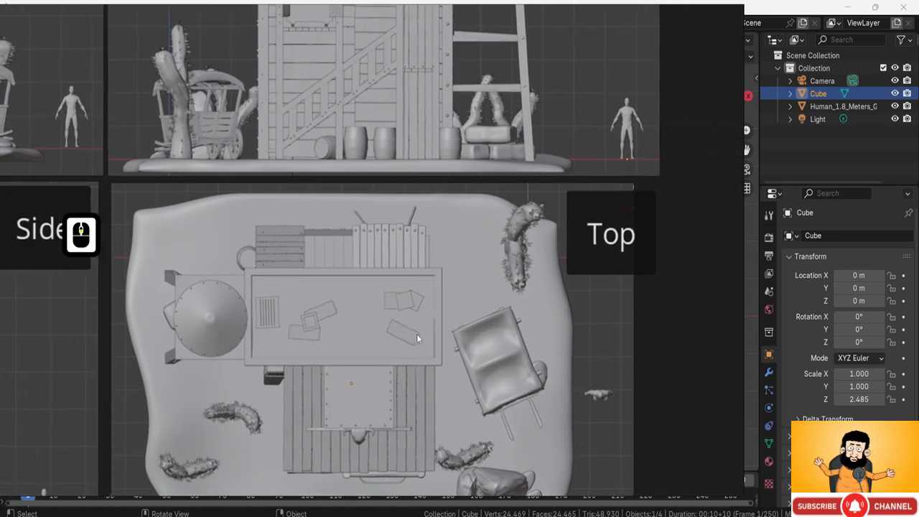
{"action": "scroll", "coordinate": [494, 333], "scroll_direction": "up", "scroll_amount": 1}
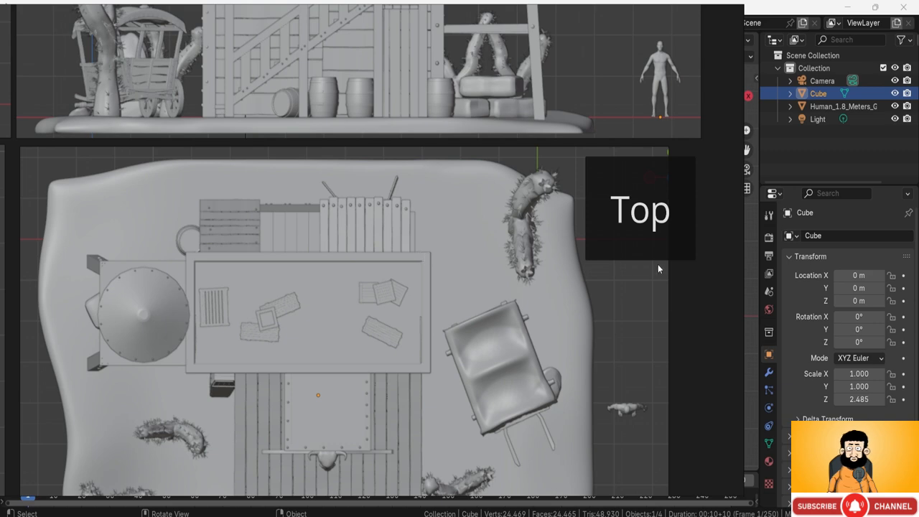
{"action": "left_click_drag", "start_coordinate": [676, 267], "coordinate": [429, 363]}
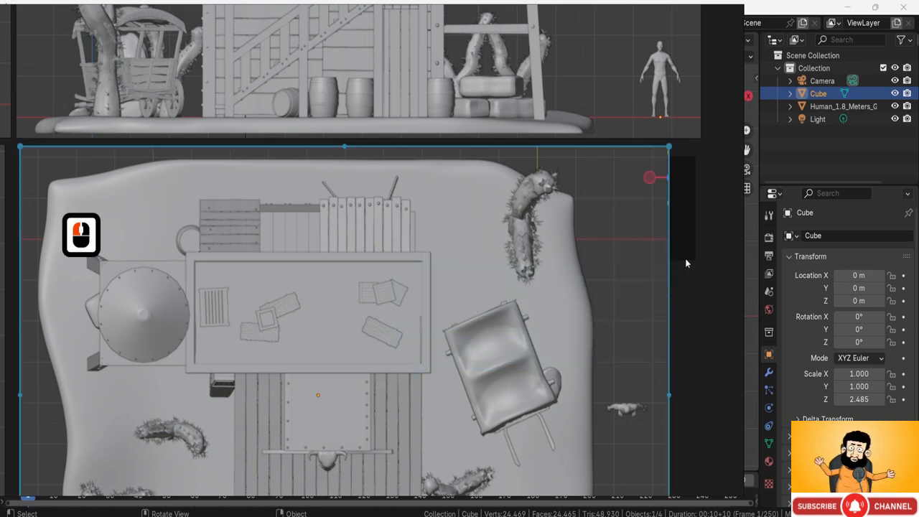
{"action": "left_click_drag", "start_coordinate": [708, 245], "coordinate": [384, 355]}
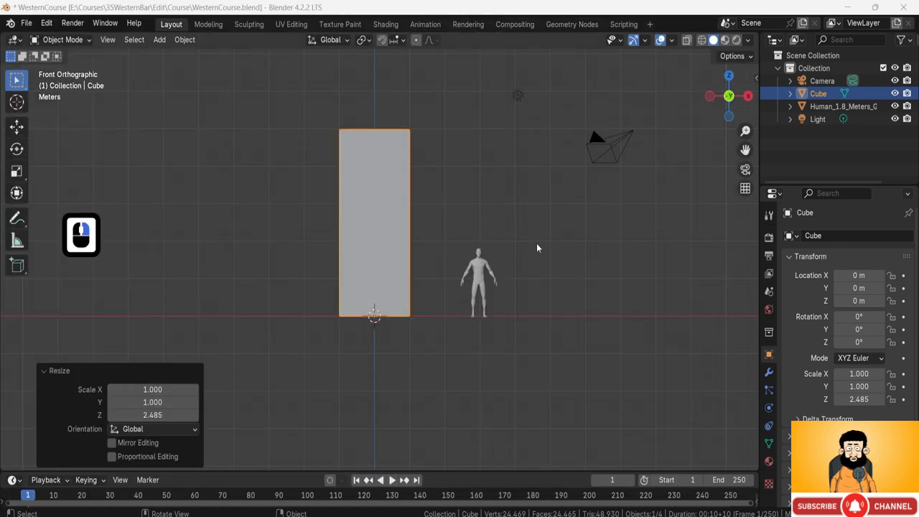
- Scale the cube along Y by about 1.47
{"action": "middle_click_drag", "start_coordinate": [537, 249], "coordinate": [438, 285]}
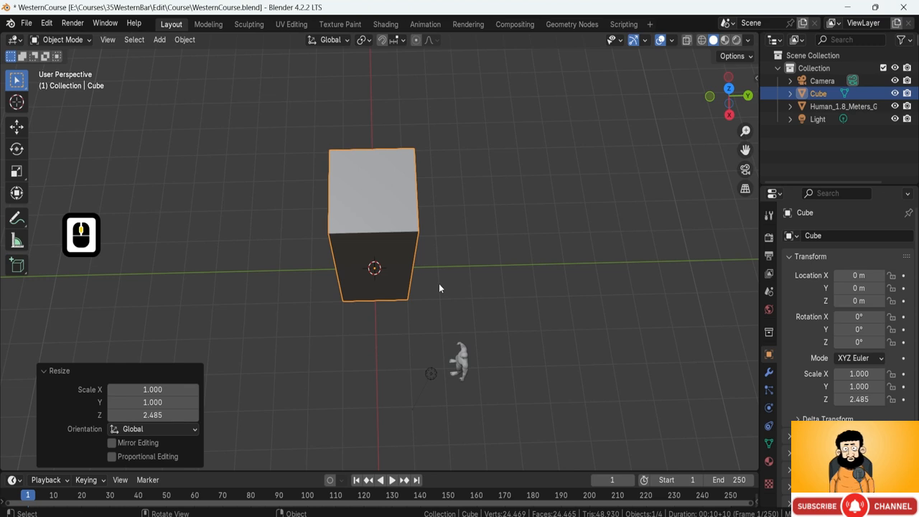
{"action": "key", "text": "s"}
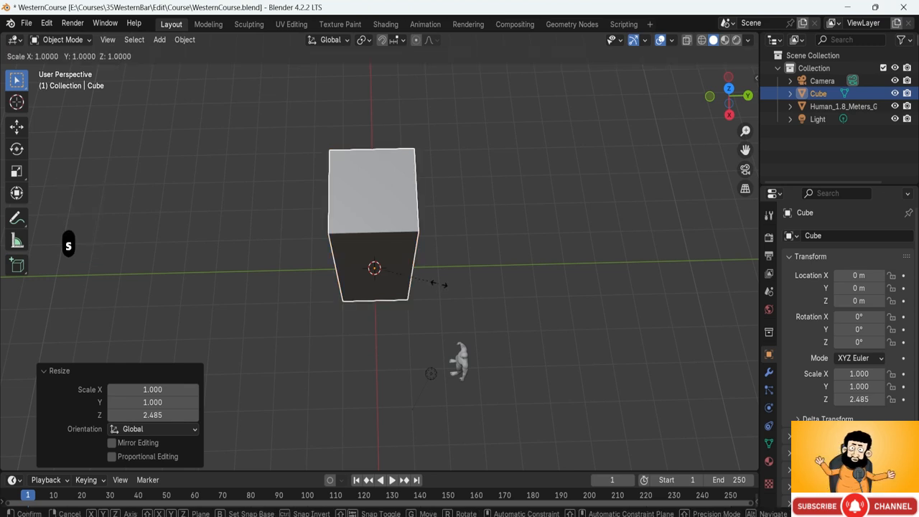
{"action": "key", "text": "y"}
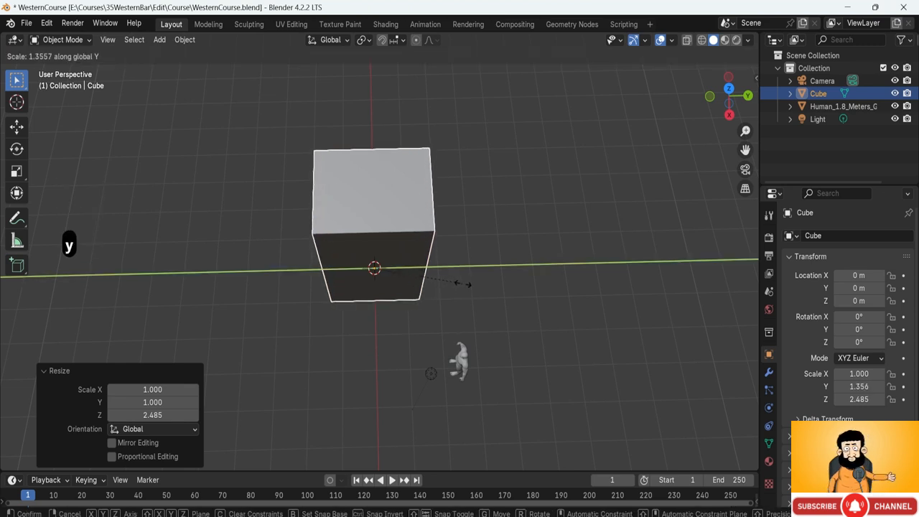
{"action": "left_click", "coordinate": [470, 284]}
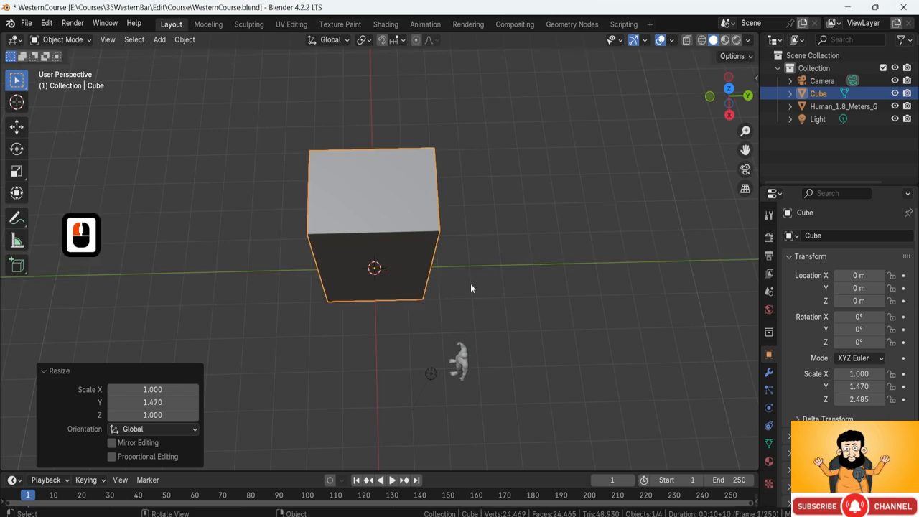
- Move the cube along Y to a location of about 0.5 m
{"action": "key", "text": "g"}
{"action": "key", "text": "y"}
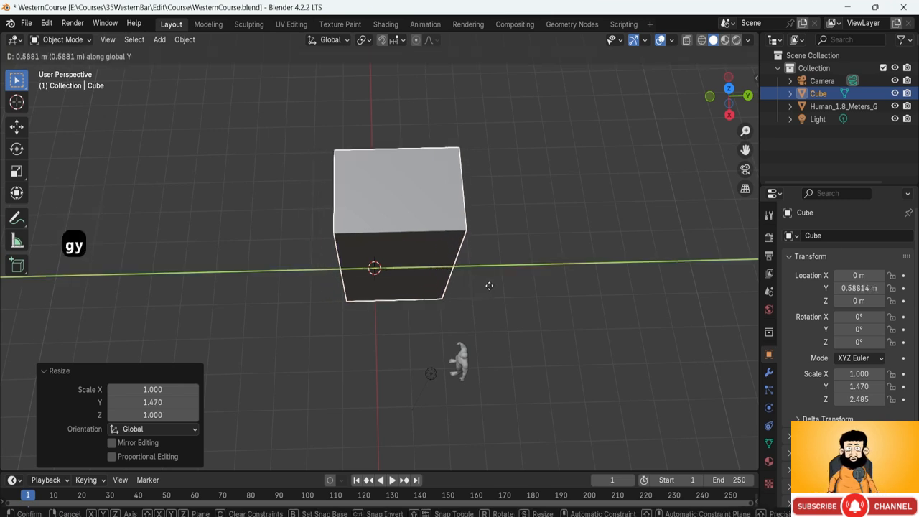
{"action": "left_click", "coordinate": [460, 292]}
{"action": "key", "text": "g"}
{"action": "key", "text": "y"}
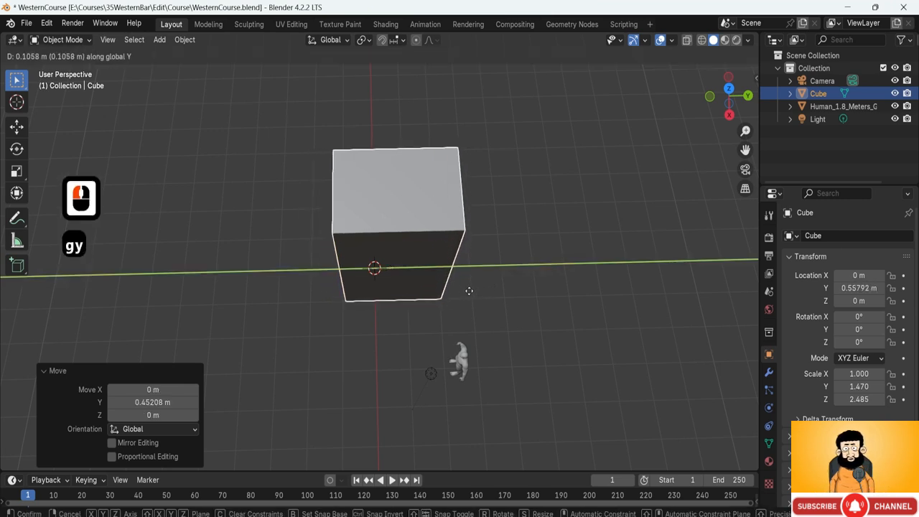
{"action": "left_click", "coordinate": [463, 294]}
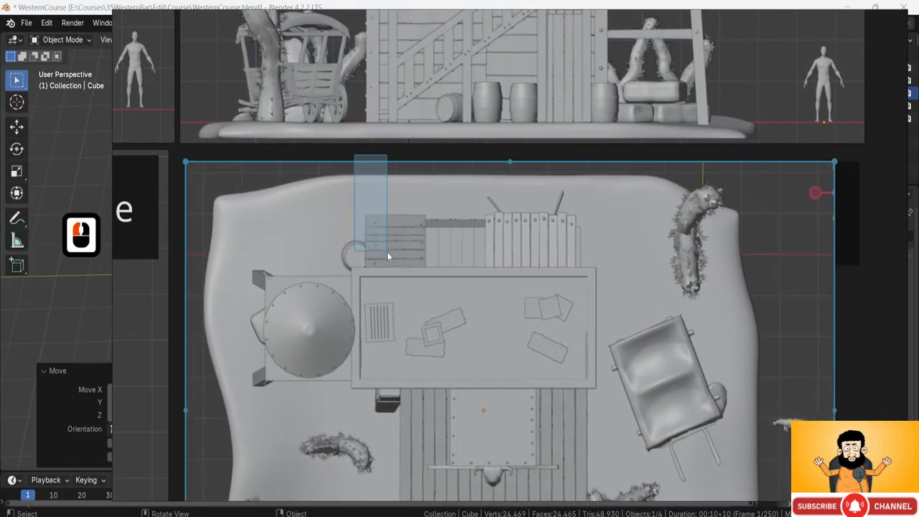
- Compare the saloon roof's width with its depth on the Top reference image
{"action": "left_click_drag", "start_coordinate": [387, 251], "coordinate": [586, 305]}
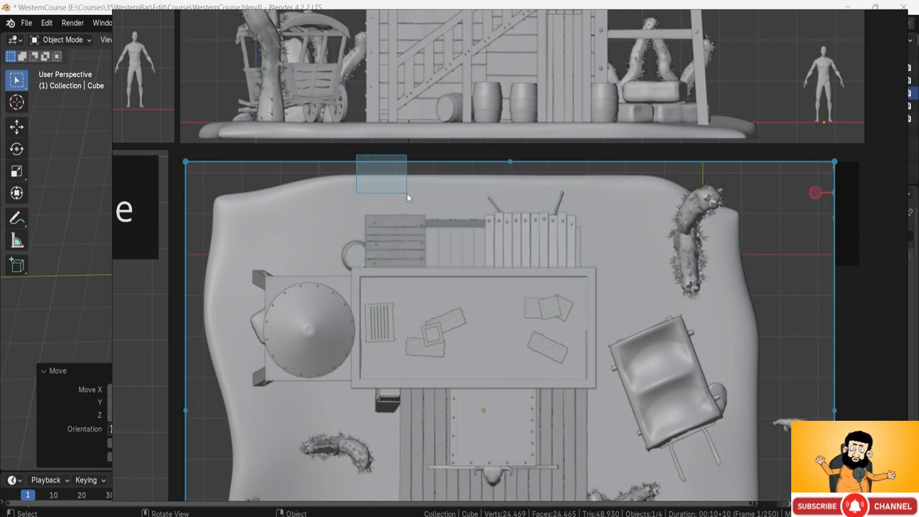
{"action": "left_click_drag", "start_coordinate": [406, 193], "coordinate": [594, 387]}
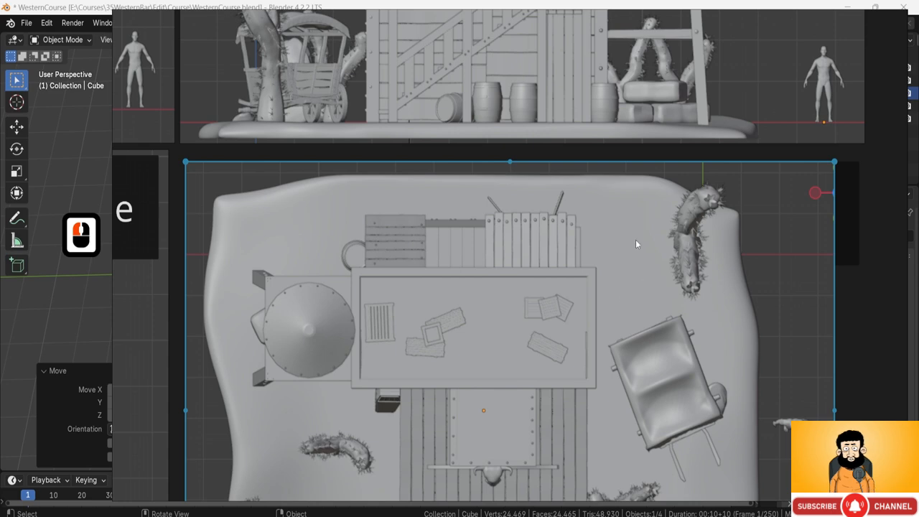
{"action": "right_click_drag", "start_coordinate": [635, 240], "coordinate": [0, 241]}
{"action": "middle_click_drag", "start_coordinate": [350, 196], "coordinate": [396, 281]}
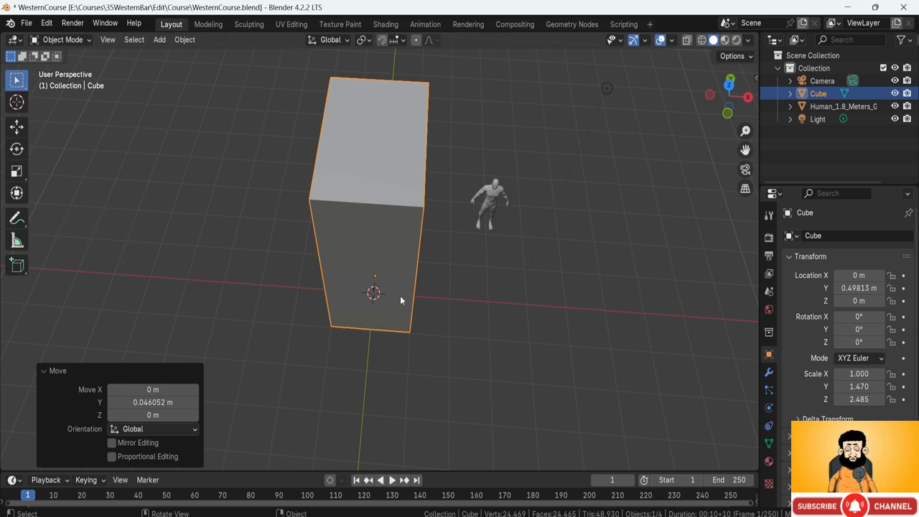
{"action": "middle_click_drag", "start_coordinate": [400, 300], "coordinate": [389, 292]}
{"action": "key", "text": "s"}
{"action": "key", "text": "y"}
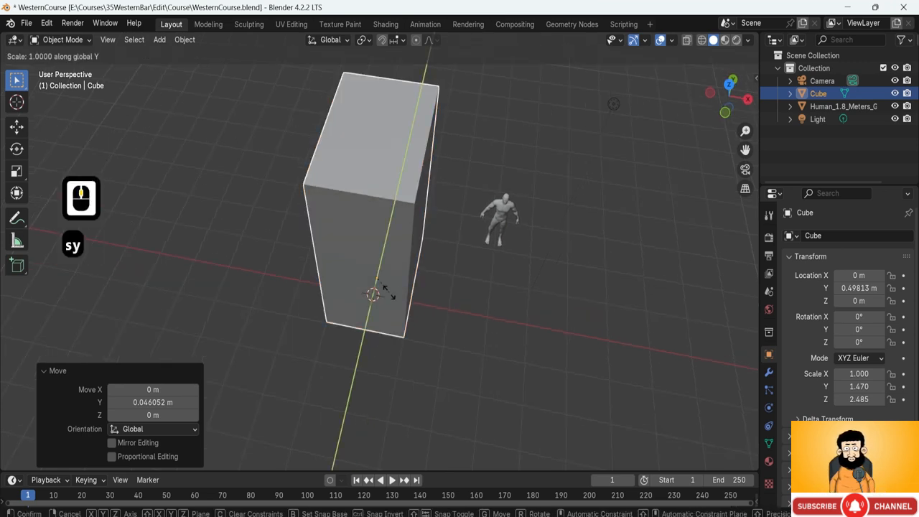
{"action": "key", "text": "3"}
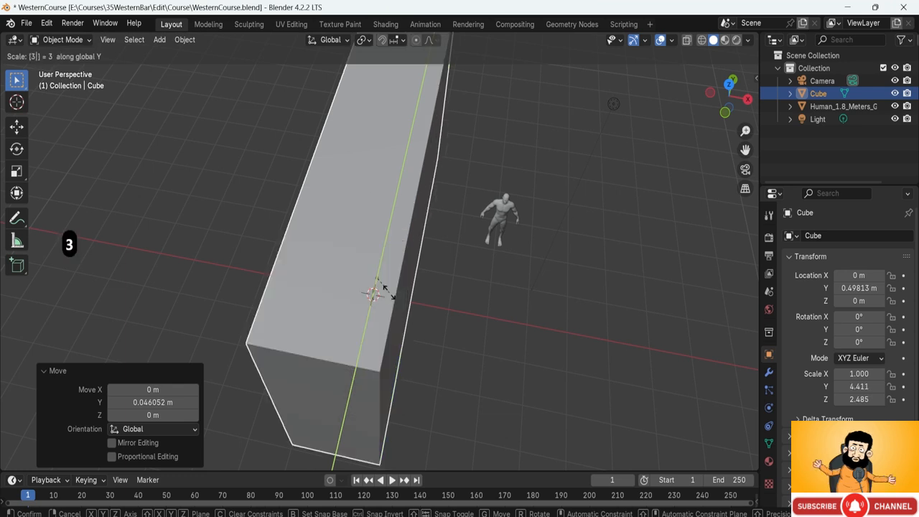
{"action": "key", "text": "Escape"}
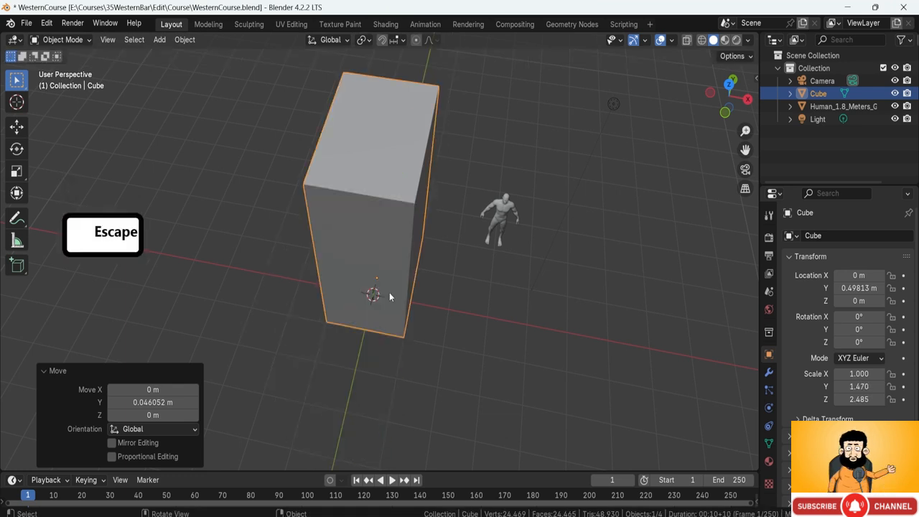
- Scale the cube along X by 3
{"action": "key", "text": "s"}
{"action": "key", "text": "x"}
{"action": "key", "text": "3"}
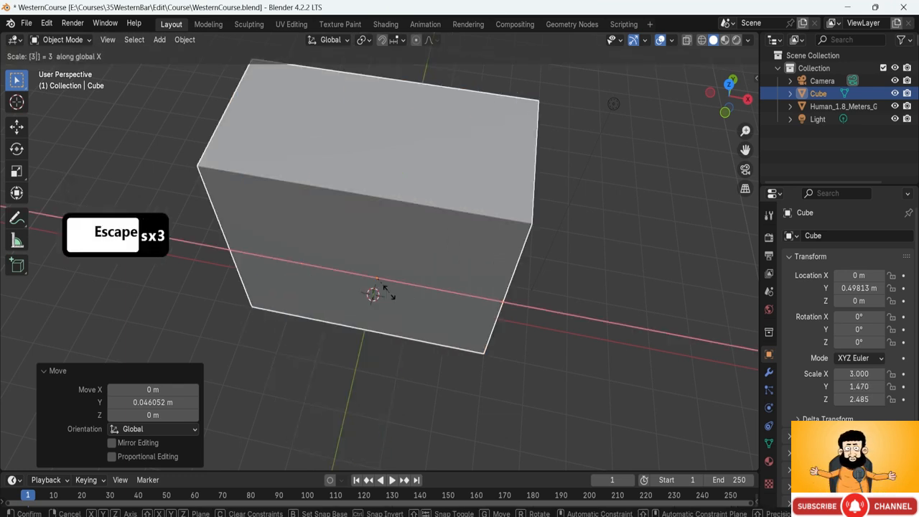
{"action": "key", "text": "Return"}
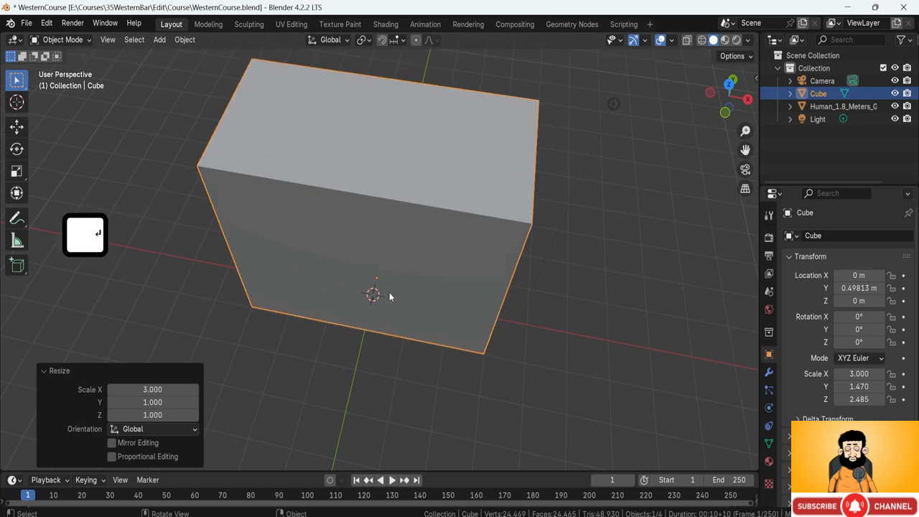
- Move the building block beside the human figure, to about Y 2.38 m and X -1.74 m
{"action": "middle_click_drag", "start_coordinate": [329, 325], "coordinate": [283, 302]}
{"action": "middle_click_drag", "start_coordinate": [431, 373], "coordinate": [432, 335]}
{"action": "scroll", "coordinate": [379, 332], "scroll_direction": "down", "scroll_amount": 2}
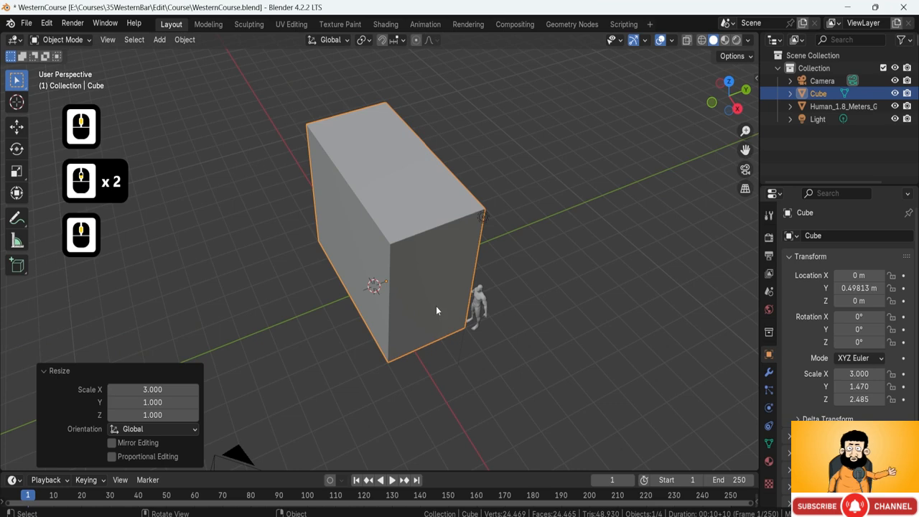
{"action": "key", "text": "g"}
{"action": "key", "text": "x"}
{"action": "key", "text": "y"}
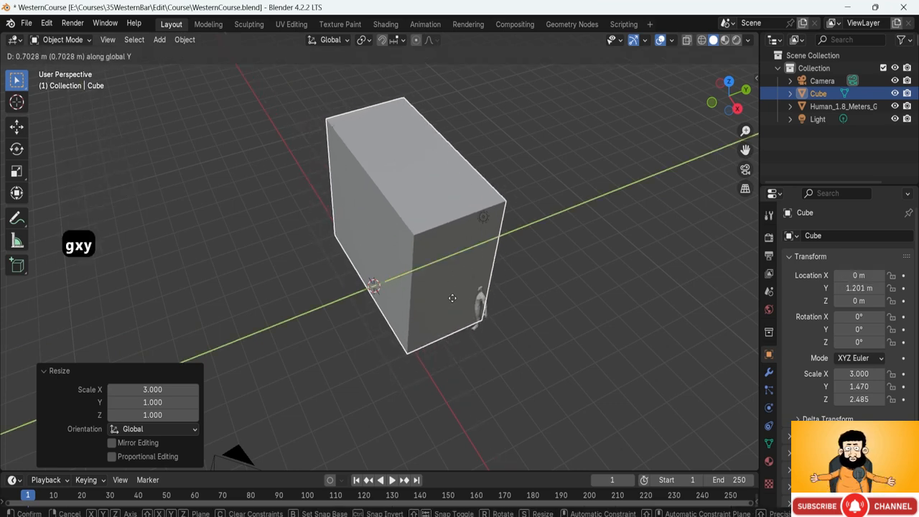
{"action": "left_click", "coordinate": [483, 295]}
{"action": "key", "text": "g"}
{"action": "key", "text": "x"}
{"action": "left_click", "coordinate": [445, 283]}
- Add a second 2 m cube and flatten it along Z to a scale of about 0.089
{"action": "middle_click_drag", "start_coordinate": [446, 283], "coordinate": [428, 272]}
{"action": "middle_click_drag", "start_coordinate": [397, 225], "coordinate": [404, 268]}
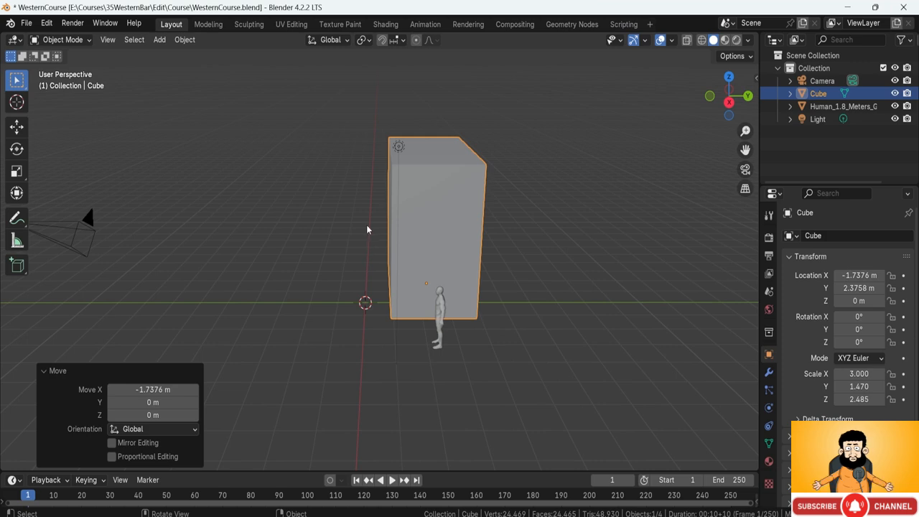
{"action": "middle_click_drag", "start_coordinate": [257, 237], "coordinate": [484, 221]}
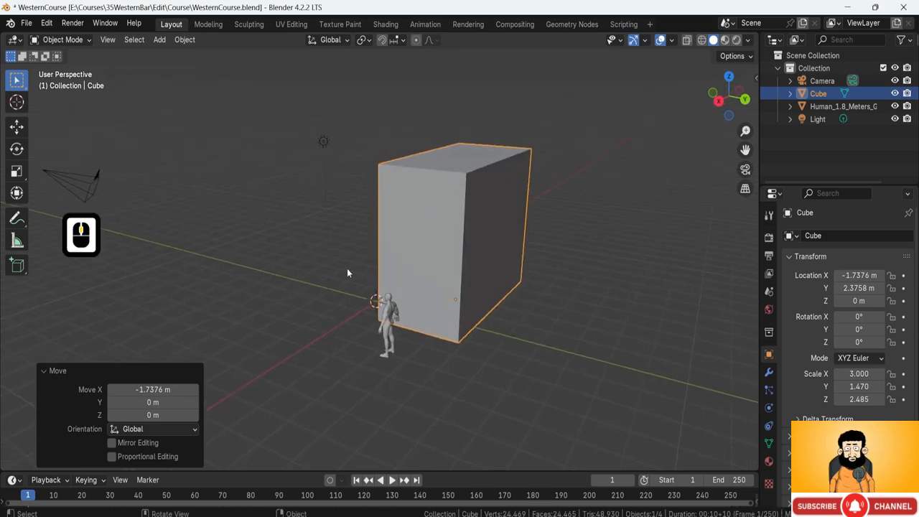
{"action": "middle_click_drag", "start_coordinate": [347, 272], "coordinate": [444, 281]}
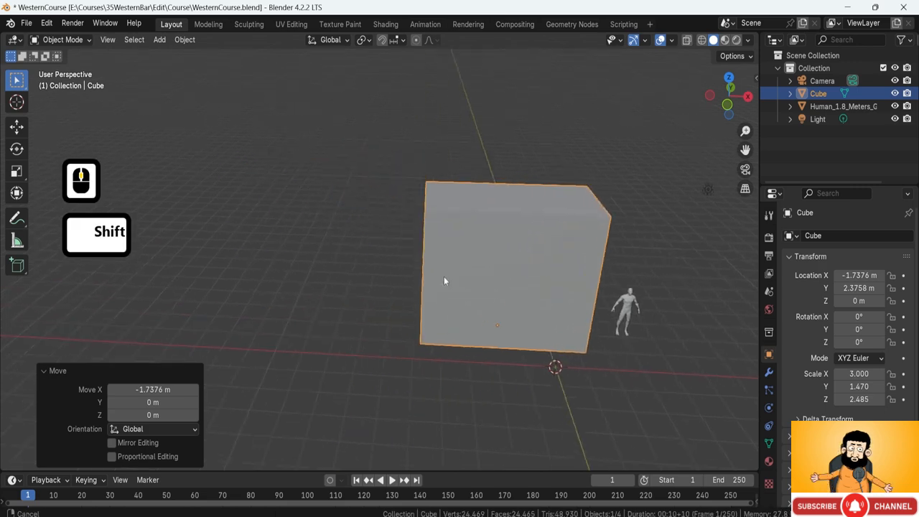
{"action": "key", "text": "shift+a"}
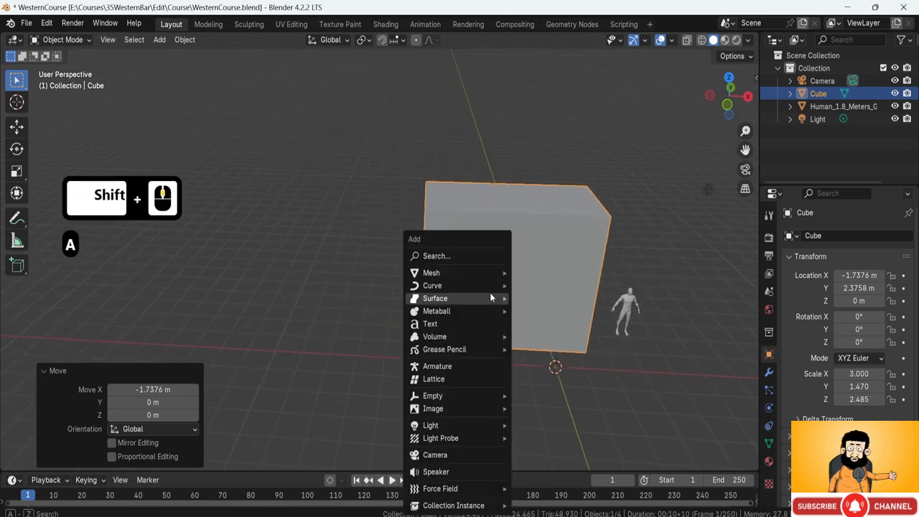
{"action": "mouse_move", "coordinate": [502, 276]}
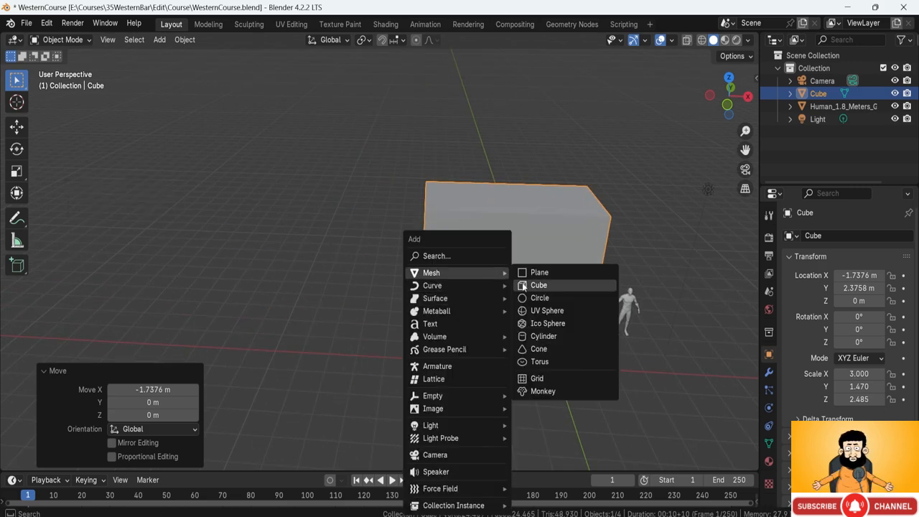
{"action": "left_click", "coordinate": [538, 285]}
{"action": "middle_click_drag", "start_coordinate": [554, 286], "coordinate": [505, 300]}
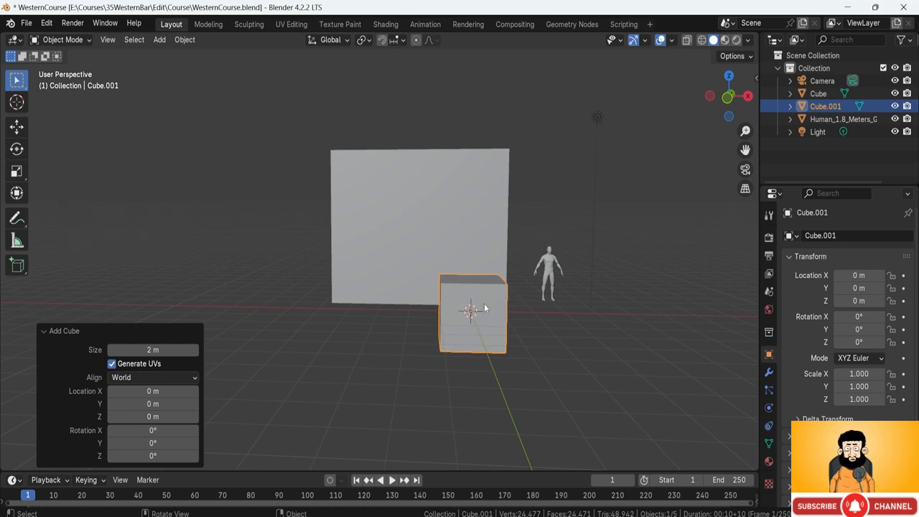
{"action": "key", "text": "s"}
{"action": "key", "text": "z"}
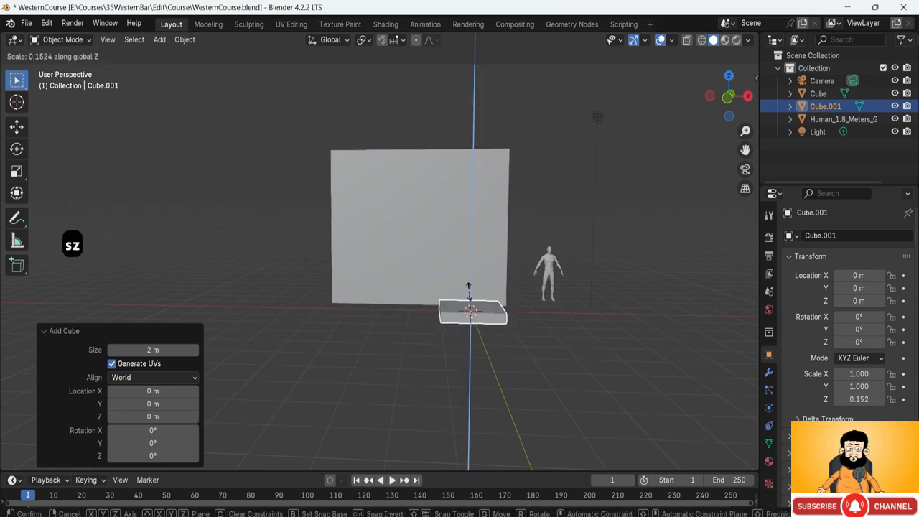
{"action": "left_click", "coordinate": [469, 299]}
- Place the flat slab against the building's -X end in the top orthographic view, and raise it about 4.55 m along Z
{"action": "key", "text": "KP_7"}
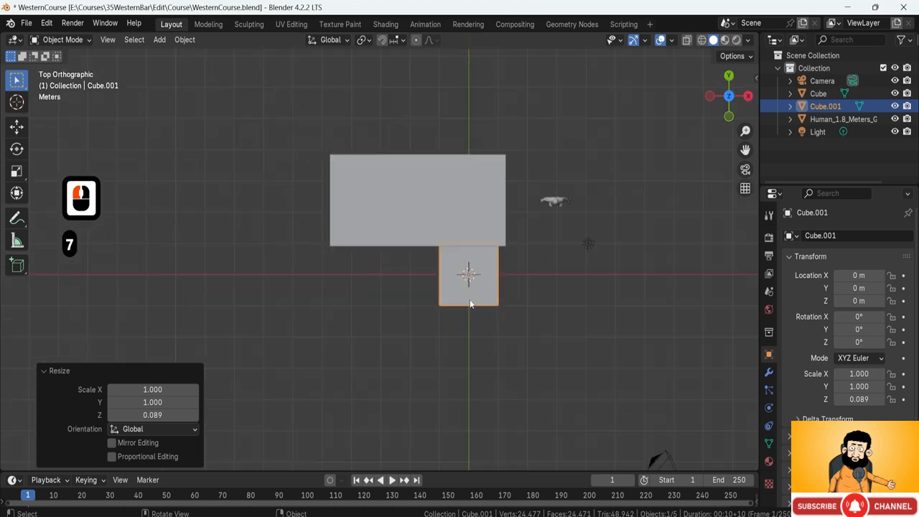
{"action": "key", "text": "g"}
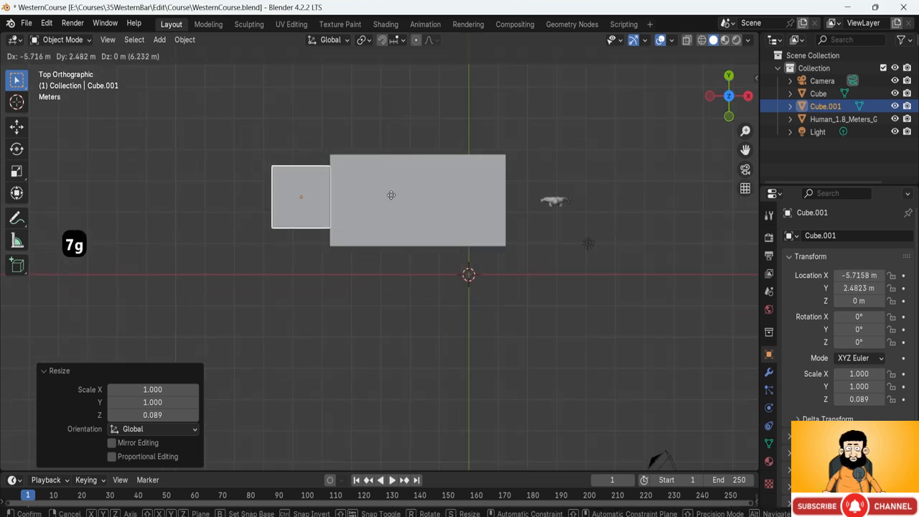
{"action": "left_click", "coordinate": [397, 208]}
{"action": "middle_click_drag", "start_coordinate": [397, 208], "coordinate": [319, 173]}
{"action": "key", "text": "g"}
{"action": "key", "text": "z"}
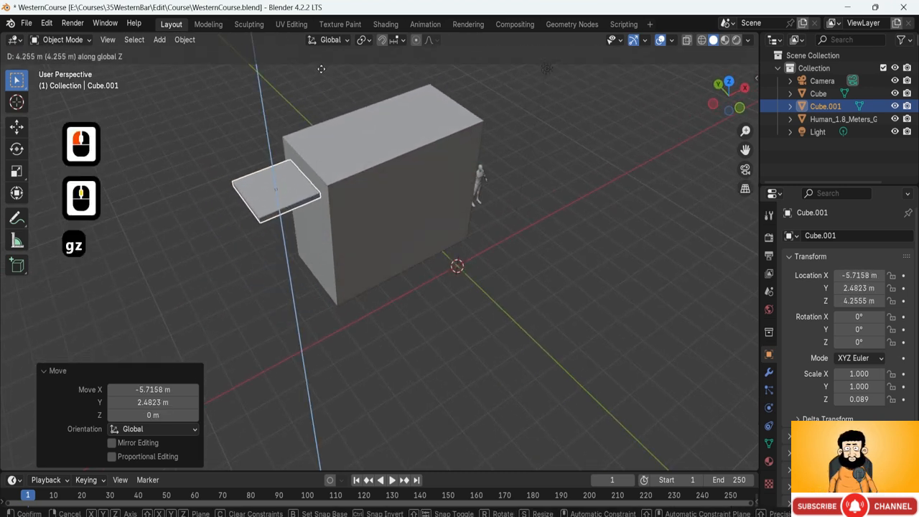
{"action": "left_click", "coordinate": [314, 63]}
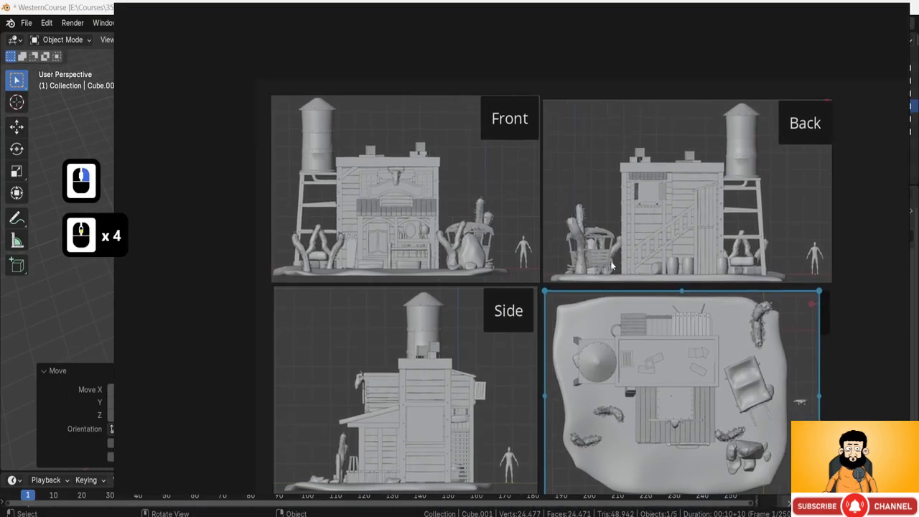
- Examine the Side and Top reference images for the water tower platform's size and position relative to the building
{"action": "scroll", "coordinate": [374, 178], "scroll_direction": "up", "scroll_amount": 3}
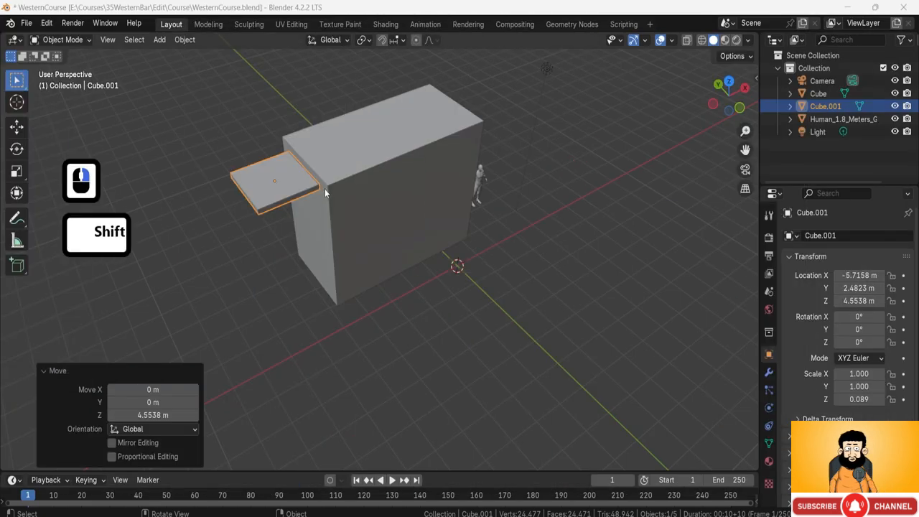
{"action": "middle_click_drag", "start_coordinate": [324, 189], "coordinate": [531, 262], "text": "shift"}
{"action": "scroll", "coordinate": [420, 250], "scroll_direction": "up", "scroll_amount": 2}
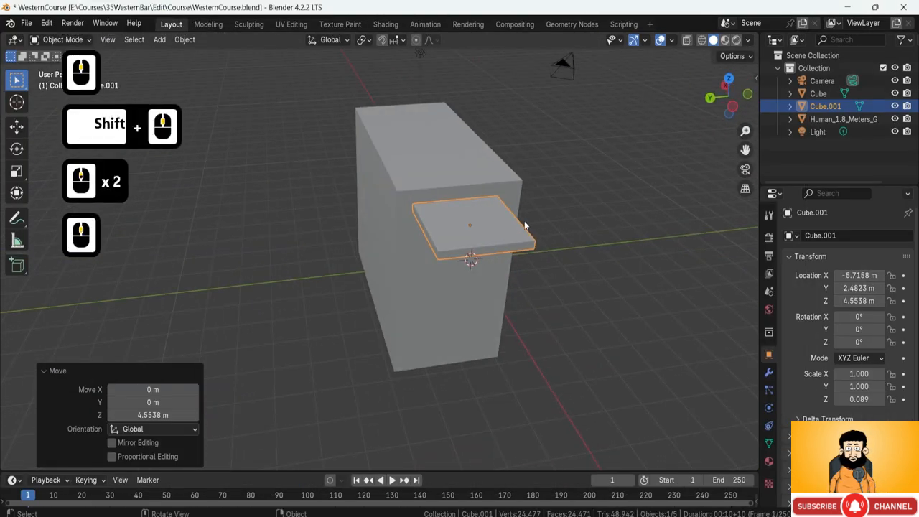
{"action": "right_click_drag", "start_coordinate": [0, 237], "coordinate": [528, 221]}
{"action": "scroll", "coordinate": [503, 316], "scroll_direction": "down", "scroll_amount": 5}
{"action": "middle_click_drag", "start_coordinate": [528, 399], "coordinate": [410, 261]}
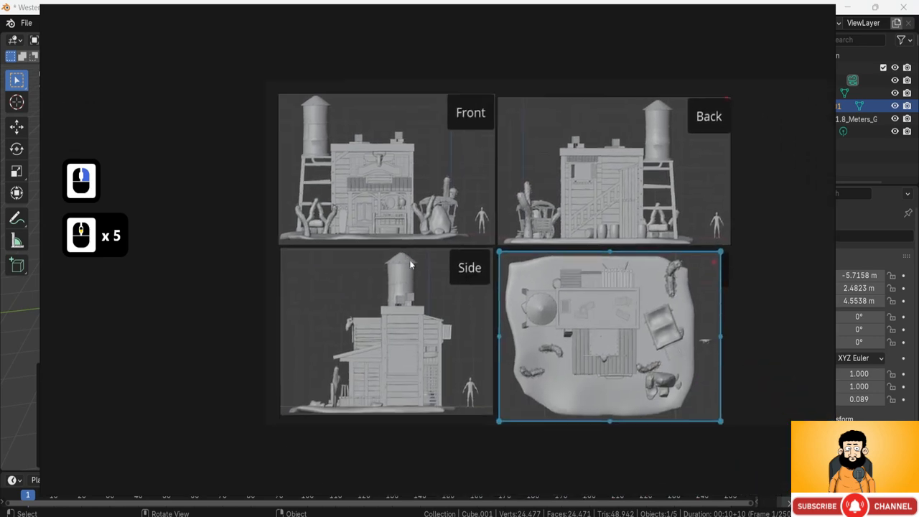
{"action": "scroll", "coordinate": [546, 323], "scroll_direction": "up", "scroll_amount": 3}
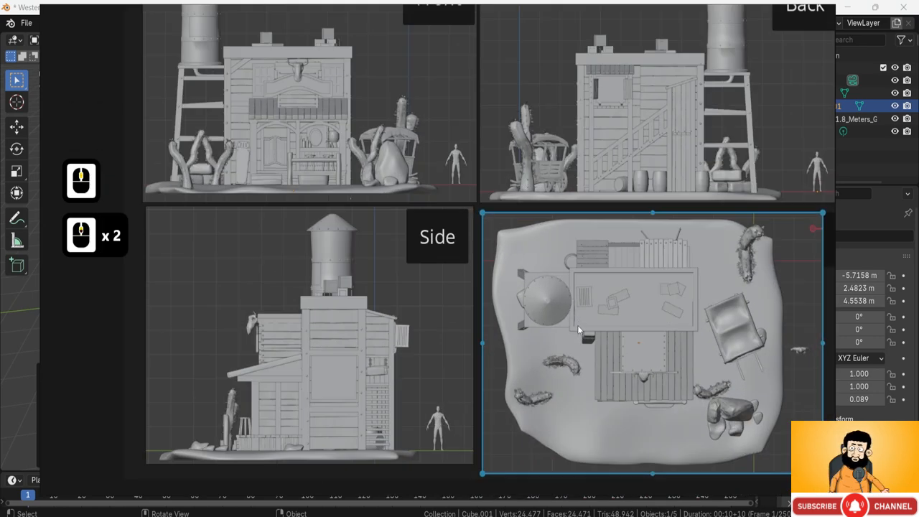
{"action": "right_click_drag", "start_coordinate": [576, 325], "coordinate": [0, 302]}
- Enlarge the platform slab uniformly by about 1.227 and raise it about 0.22 m along Z
{"action": "middle_click_drag", "start_coordinate": [459, 246], "coordinate": [504, 249]}
{"action": "key", "text": "s"}
{"action": "left_click", "coordinate": [538, 243]}
{"action": "key", "text": "g"}
{"action": "key", "text": "z"}
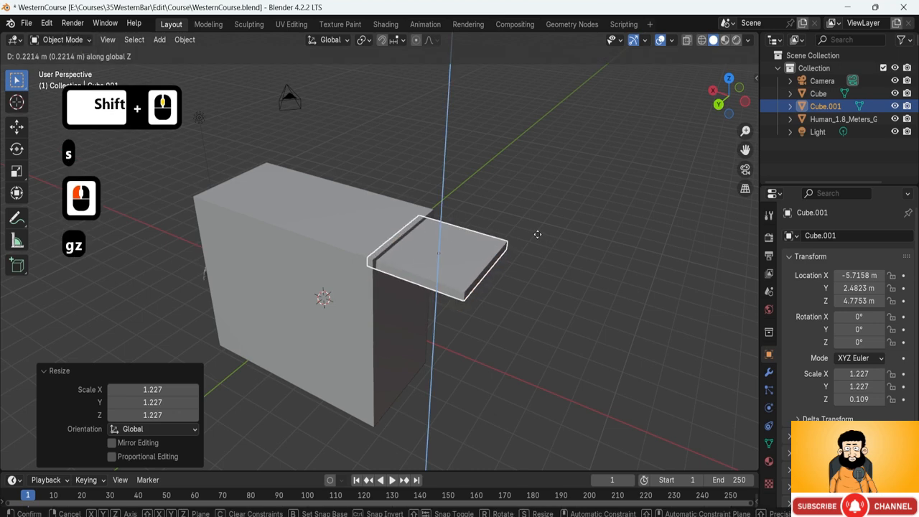
{"action": "left_click", "coordinate": [539, 231]}
- Thin the platform slab along Z by a factor of about 0.813
{"action": "middle_click_drag", "start_coordinate": [470, 217], "coordinate": [396, 184]}
{"action": "key", "text": "s"}
{"action": "key", "text": "z"}
{"action": "left_click", "coordinate": [402, 201]}
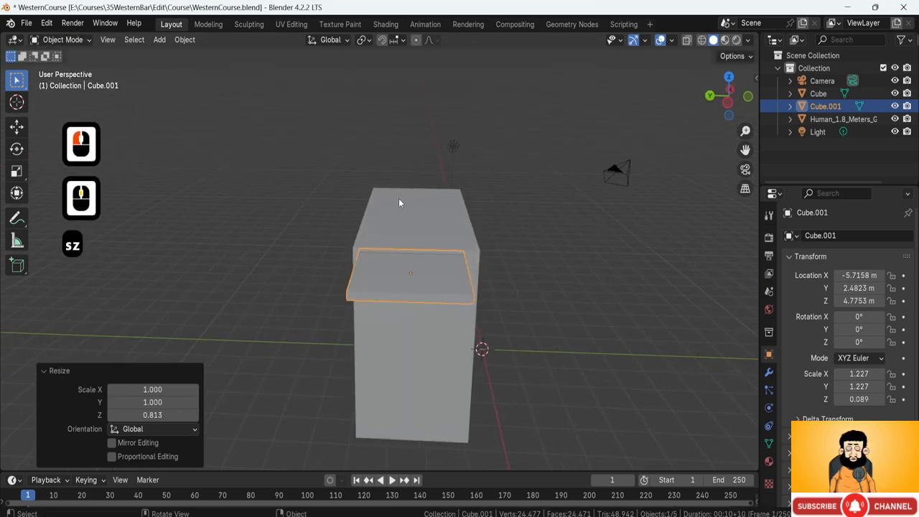
- Align the platform slab with the building's end wall, shifting it about -0.11 m along Y and -0.23 m along X
{"action": "key", "text": "g"}
{"action": "key", "text": "y"}
{"action": "left_click", "coordinate": [406, 202]}
{"action": "middle_click_drag", "start_coordinate": [406, 202], "coordinate": [411, 241]}
{"action": "key", "text": "g"}
{"action": "key", "text": "x"}
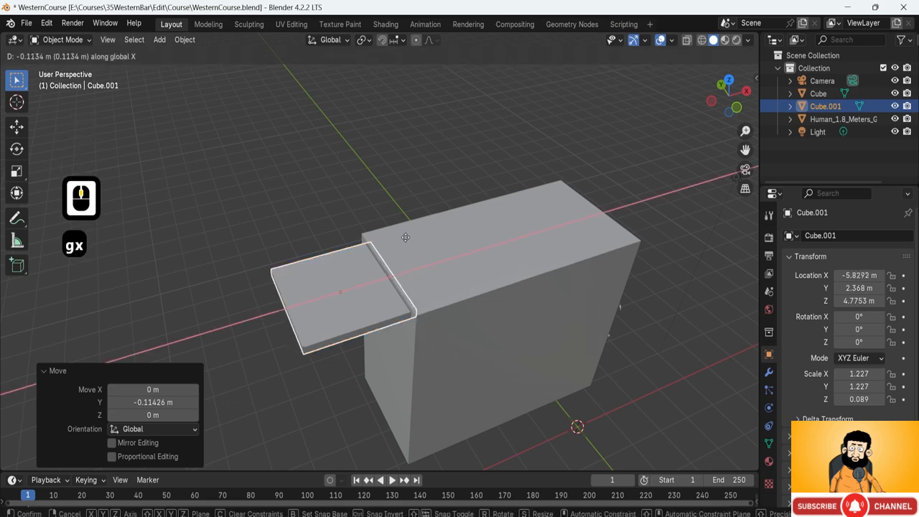
{"action": "left_click", "coordinate": [400, 237]}
{"action": "mouse_move", "coordinate": [400, 237]}
{"action": "middle_mouse_down"}
{"action": "mouse_move", "coordinate": [383, 245]}
{"action": "mouse_move", "coordinate": [400, 244]}
{"action": "middle_mouse_up"}
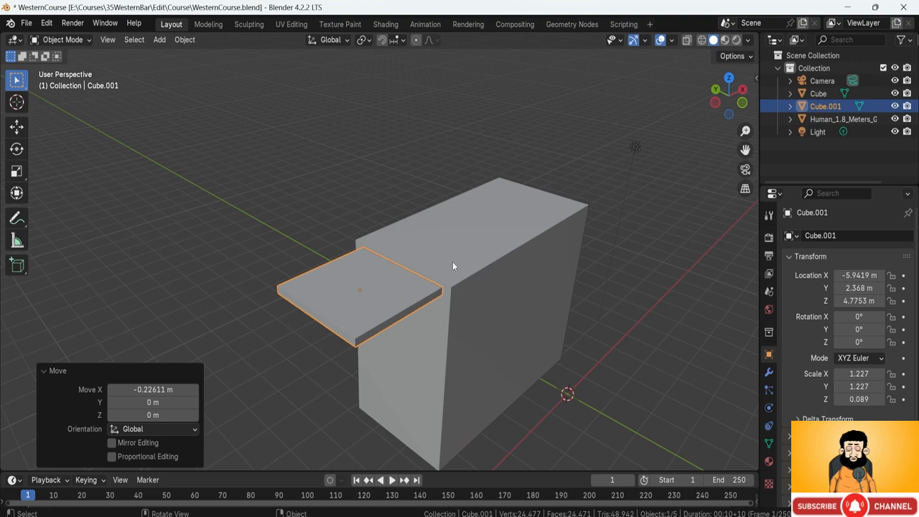
{"action": "middle_click_drag", "start_coordinate": [452, 267], "coordinate": [373, 285]}
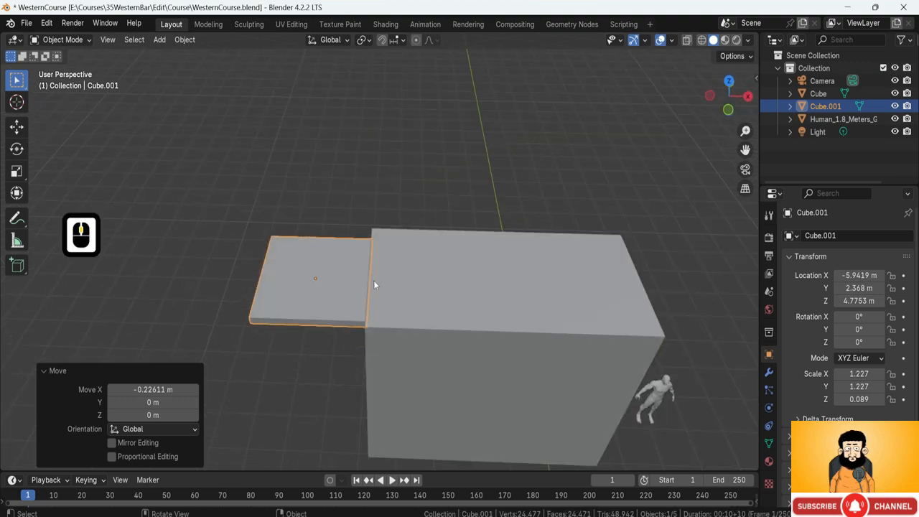
{"action": "scroll", "coordinate": [373, 285], "scroll_direction": "down", "scroll_amount": 2}
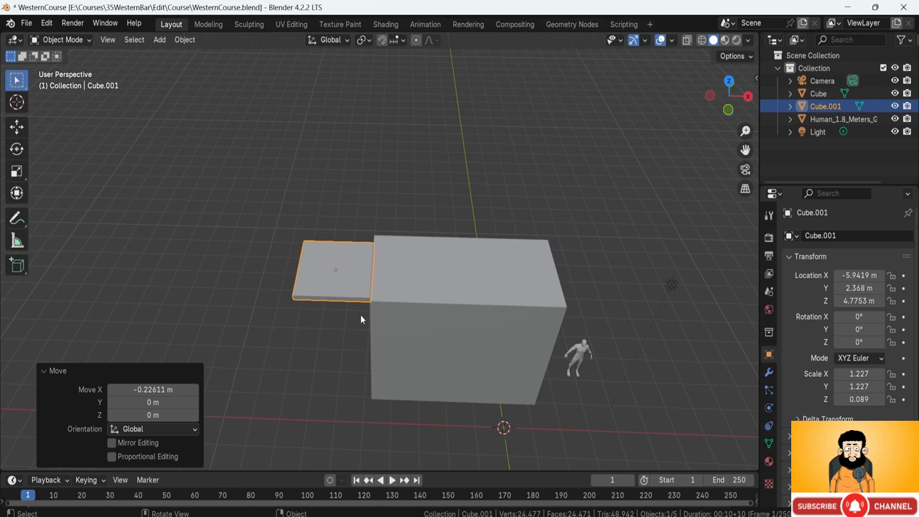
{"action": "middle_click_drag", "start_coordinate": [363, 312], "coordinate": [412, 301]}
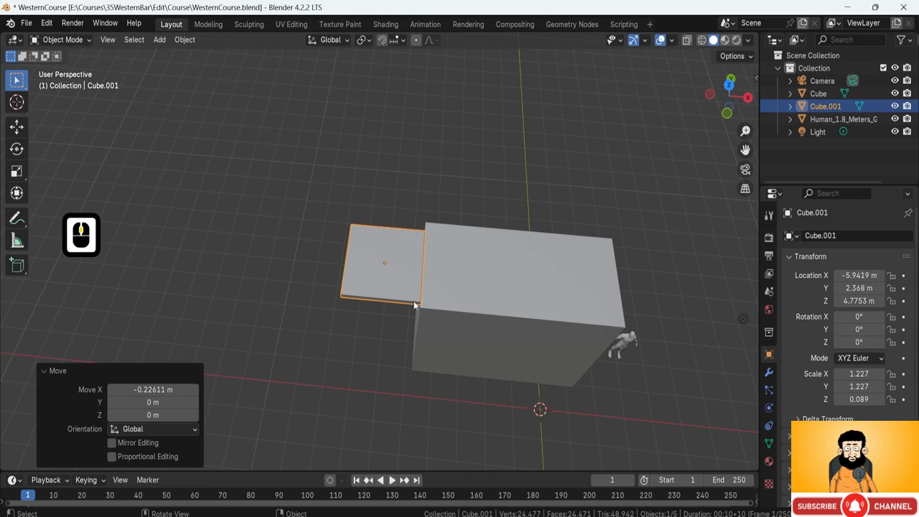
- Duplicate the main building block about -8.47 m along X and clear the copy's scale
{"action": "middle_click_drag", "start_coordinate": [399, 337], "coordinate": [373, 293], "text": "shift"}
{"action": "left_click", "coordinate": [465, 270]}
{"action": "mouse_move", "coordinate": [465, 271]}
{"action": "middle_mouse_down"}
{"action": "mouse_move", "coordinate": [419, 299]}
{"action": "mouse_move", "coordinate": [471, 278]}
{"action": "middle_mouse_up"}
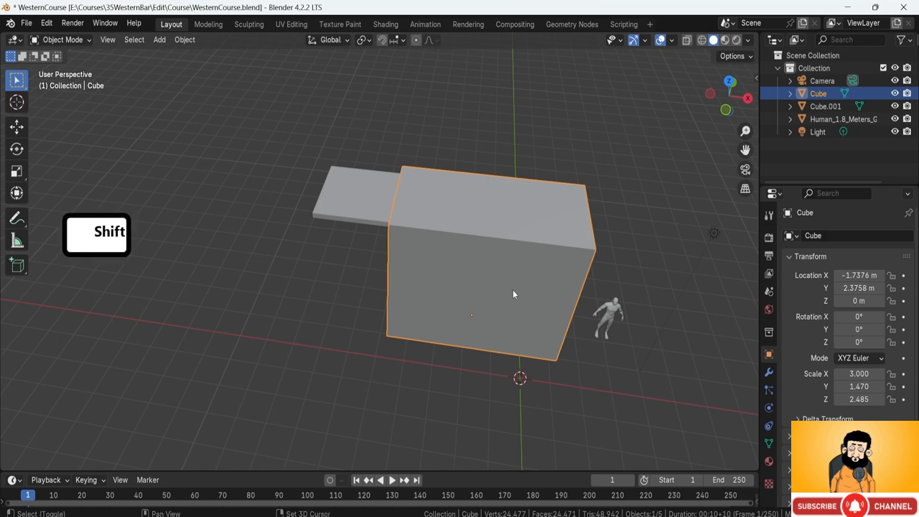
{"action": "key", "text": "shift+d"}
{"action": "key", "text": "g"}
{"action": "key", "text": "x"}
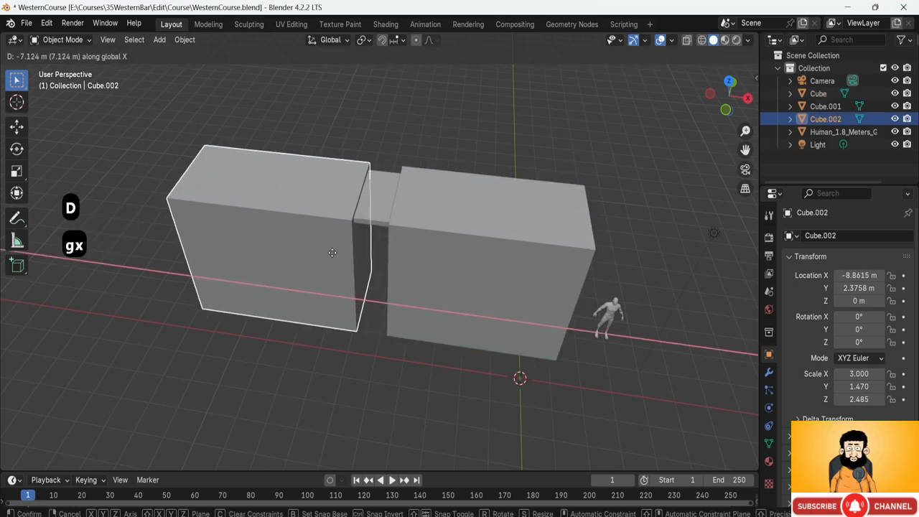
{"action": "left_click", "coordinate": [300, 244]}
{"action": "middle_click_drag", "start_coordinate": [300, 244], "coordinate": [402, 275]}
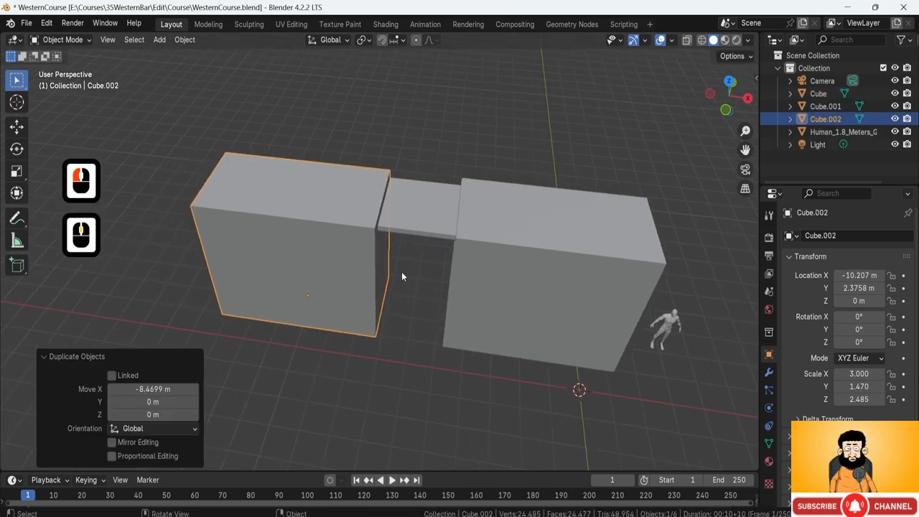
{"action": "key", "text": "alt+s"}
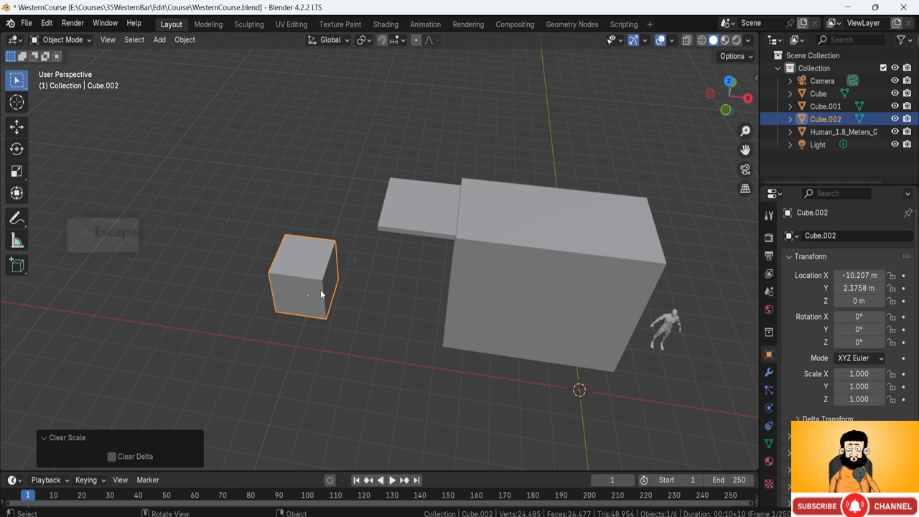
- Narrow the copied cube into a slender post, scaling it on X and Y only by about 0.107 and again by 1.227
{"action": "key", "text": "s"}
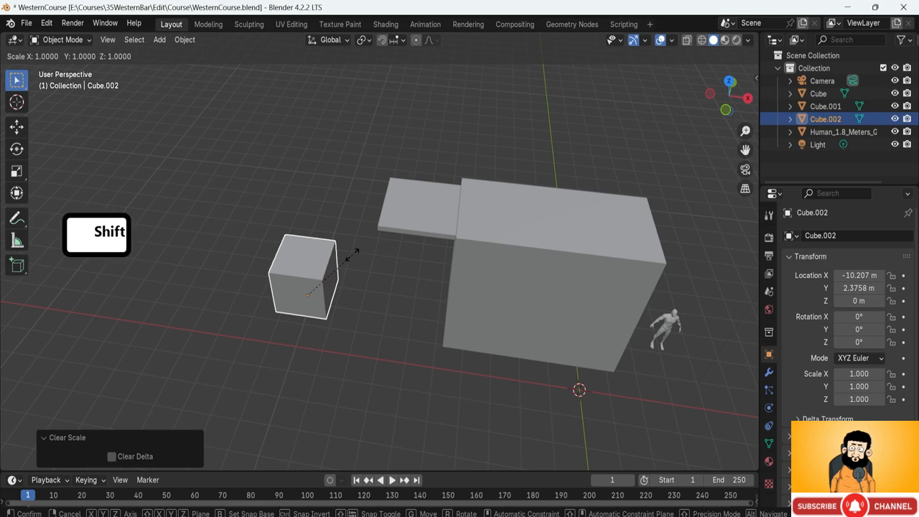
{"action": "key", "text": "shift+z"}
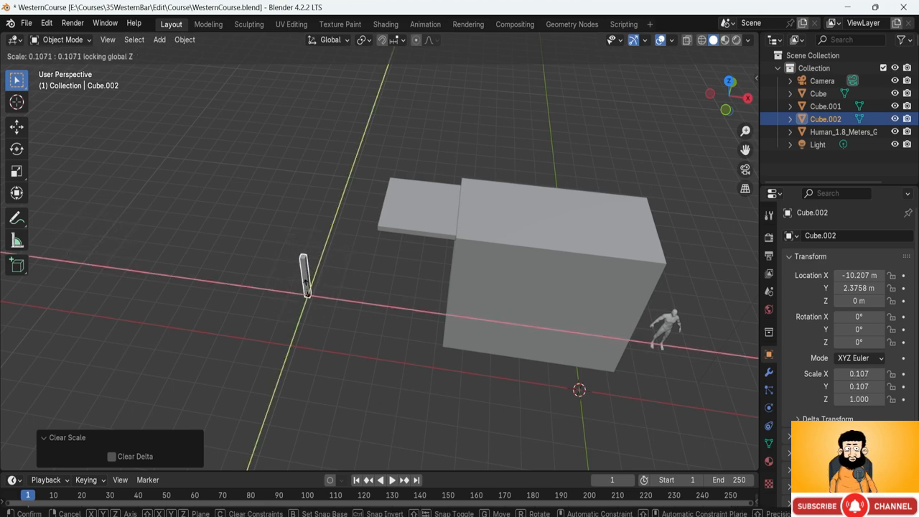
{"action": "left_click", "coordinate": [306, 288]}
{"action": "middle_click_drag", "start_coordinate": [307, 288], "coordinate": [473, 209]}
{"action": "scroll", "coordinate": [437, 285], "scroll_direction": "up", "scroll_amount": 4}
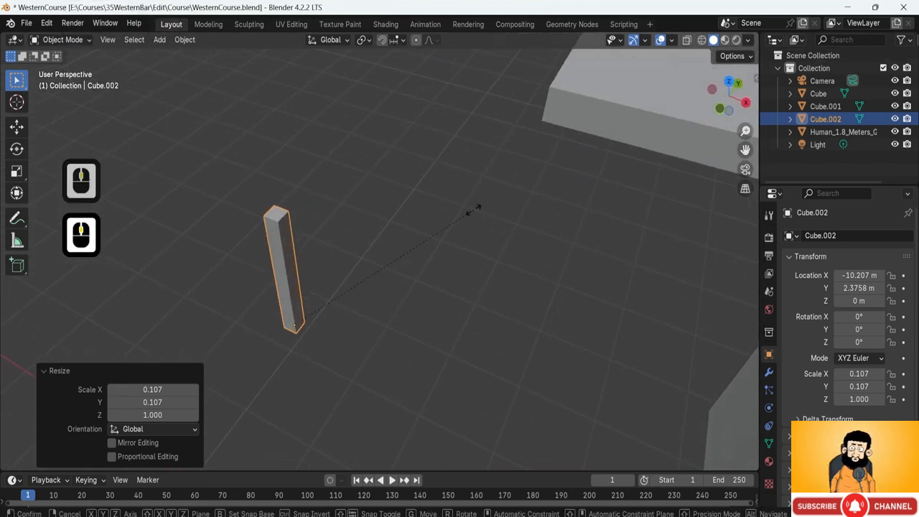
{"action": "key", "text": "s"}
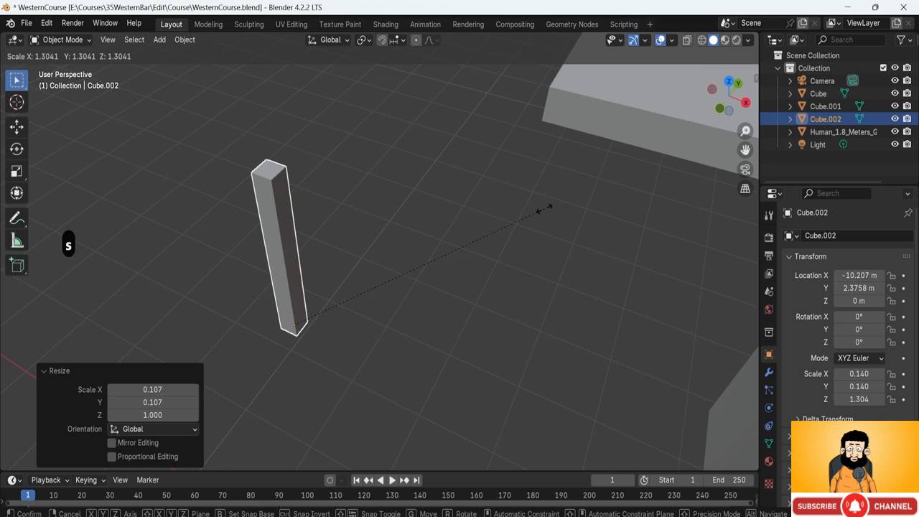
{"action": "key", "text": "shift+z"}
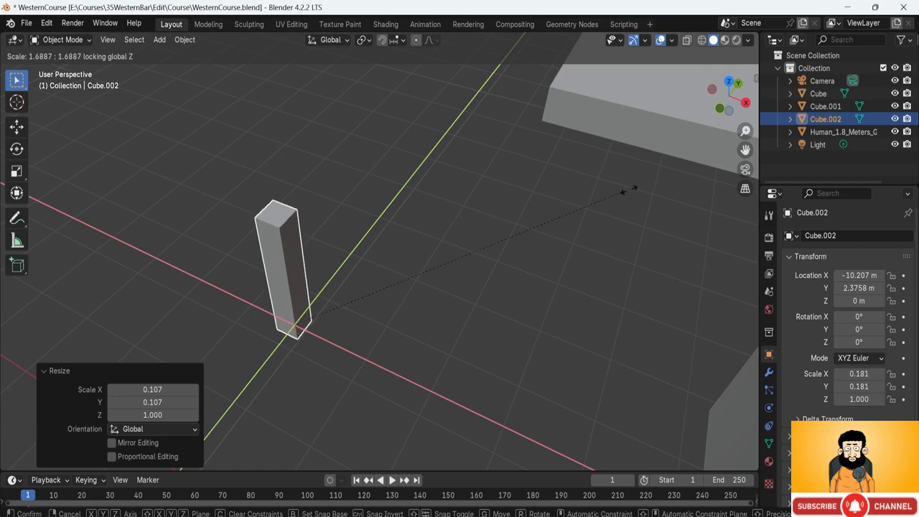
{"action": "left_click", "coordinate": [506, 170]}
- Move the post under the platform's rear outer corner in top view, about 3.22 m along X and 1.00 m along Y
{"action": "scroll", "coordinate": [372, 255], "scroll_direction": "down", "scroll_amount": 3}
{"action": "middle_click_drag", "start_coordinate": [372, 256], "coordinate": [261, 208]}
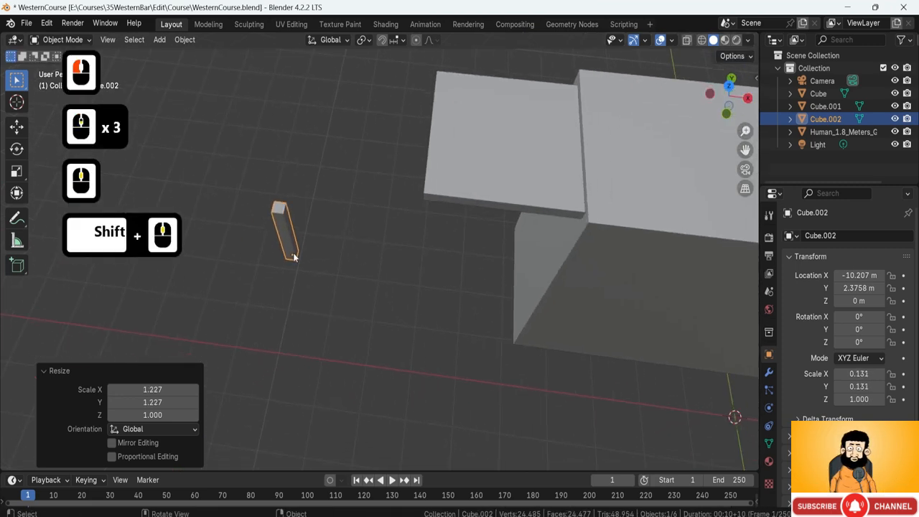
{"action": "key", "text": "KP_7"}
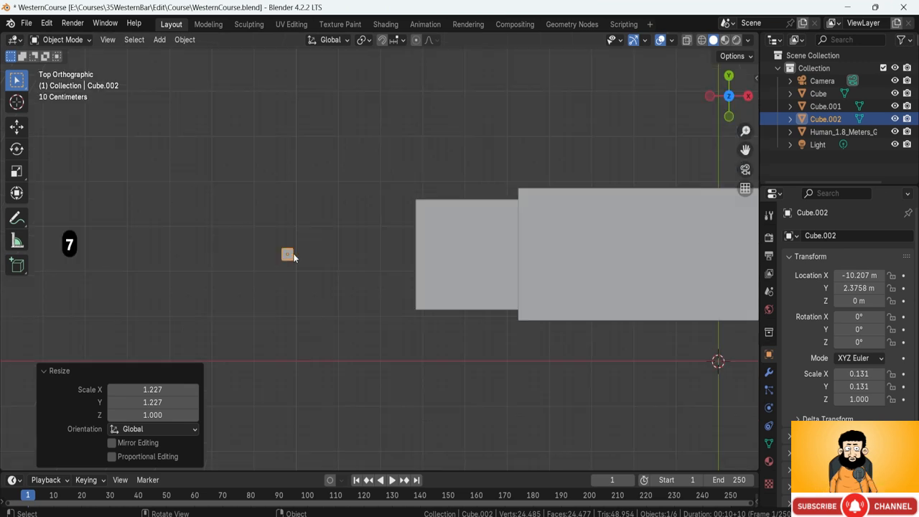
{"action": "key", "text": "g"}
{"action": "left_click", "coordinate": [447, 224]}
- Stretch the post along Z by a factor of about 2.359 so it reaches up to the platform
{"action": "middle_click_drag", "start_coordinate": [446, 224], "coordinate": [418, 261]}
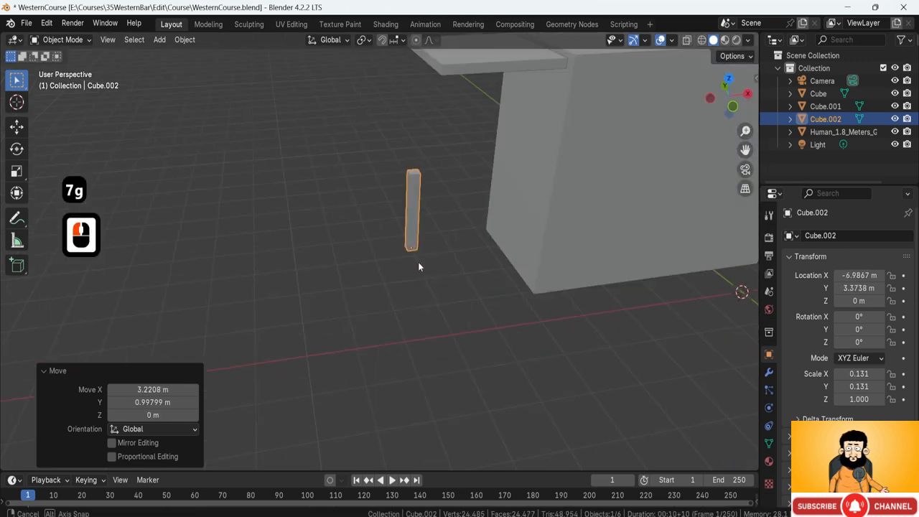
{"action": "key", "text": "s"}
{"action": "key", "text": "z"}
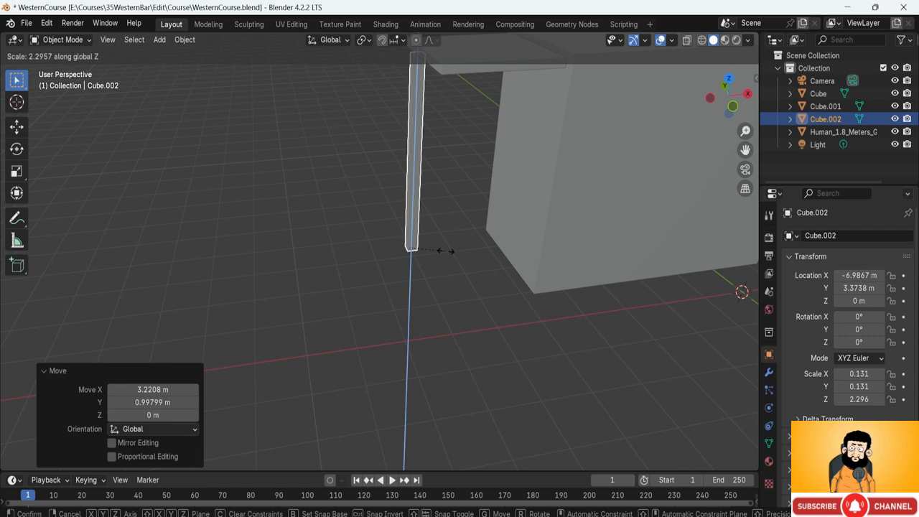
{"action": "left_click", "coordinate": [447, 251]}
{"action": "scroll", "coordinate": [447, 250], "scroll_direction": "down", "scroll_amount": 3}
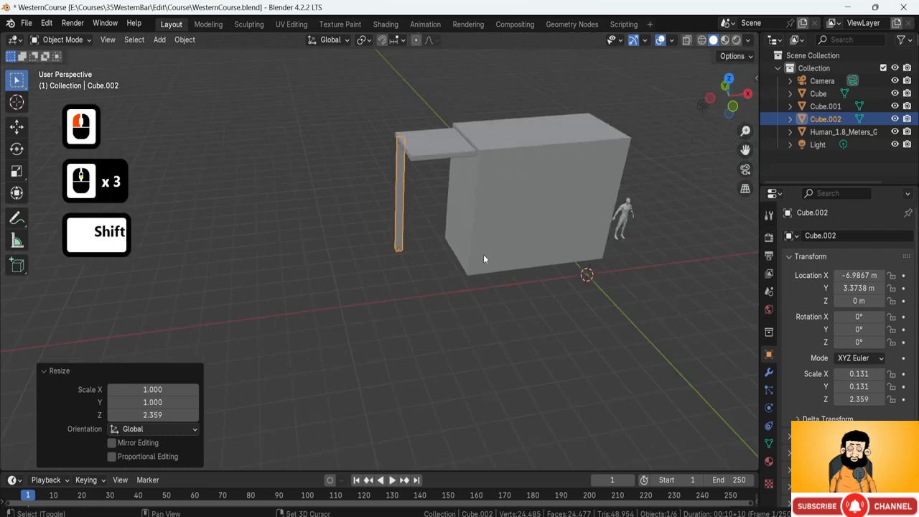
- Duplicate the post along X to the platform's corner next to the building
{"action": "middle_click_drag", "start_coordinate": [483, 254], "coordinate": [438, 275], "text": "shift"}
{"action": "key", "text": "shift+d"}
{"action": "key", "text": "g"}
{"action": "key", "text": "x"}
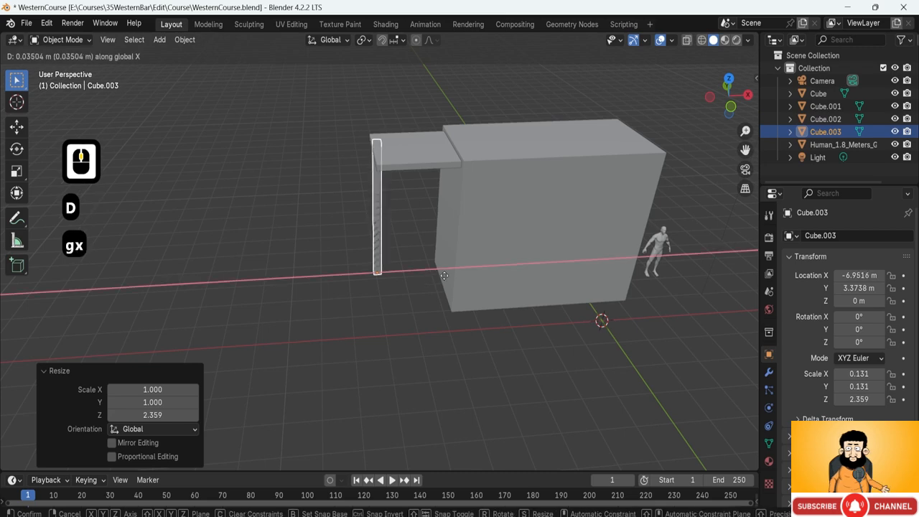
{"action": "left_click", "coordinate": [493, 282]}
- Duplicate both rear posts about -2.00 m along Y to support the platform's front edge
{"action": "left_click", "coordinate": [380, 254], "text": "shift"}
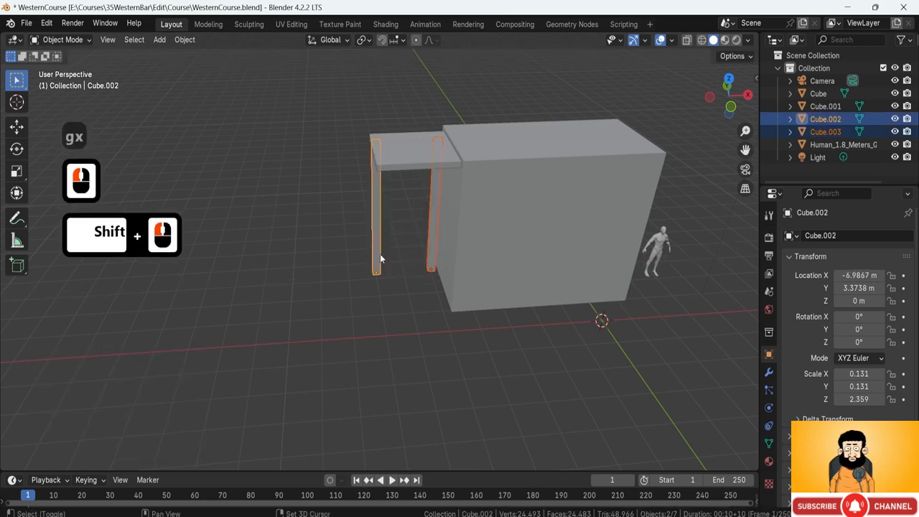
{"action": "middle_click_drag", "start_coordinate": [380, 254], "coordinate": [521, 244]}
{"action": "key", "text": "shift+d"}
{"action": "key", "text": "g"}
{"action": "key", "text": "y"}
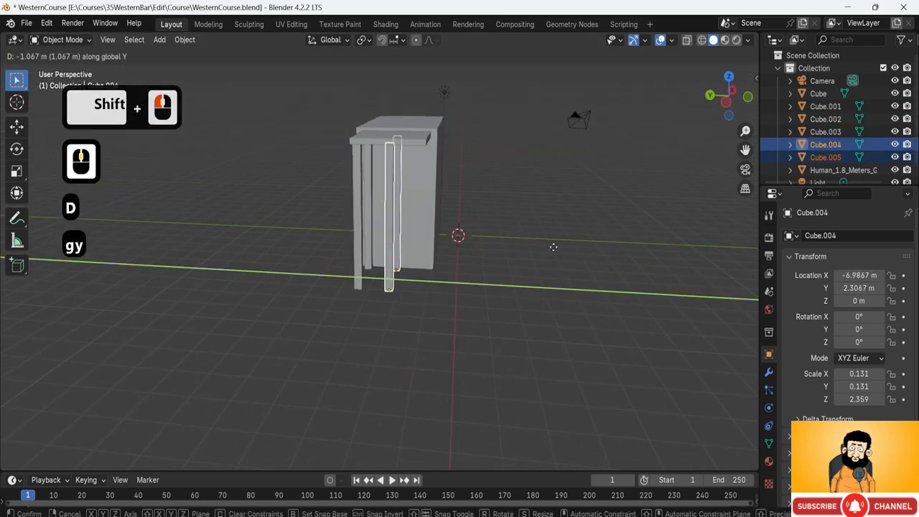
{"action": "left_click", "coordinate": [574, 251]}
- Compare the four platform posts with the water tower legs in the reference images
{"action": "middle_click_drag", "start_coordinate": [574, 251], "coordinate": [460, 235]}
{"action": "scroll", "coordinate": [486, 165], "scroll_direction": "up", "scroll_amount": 3}
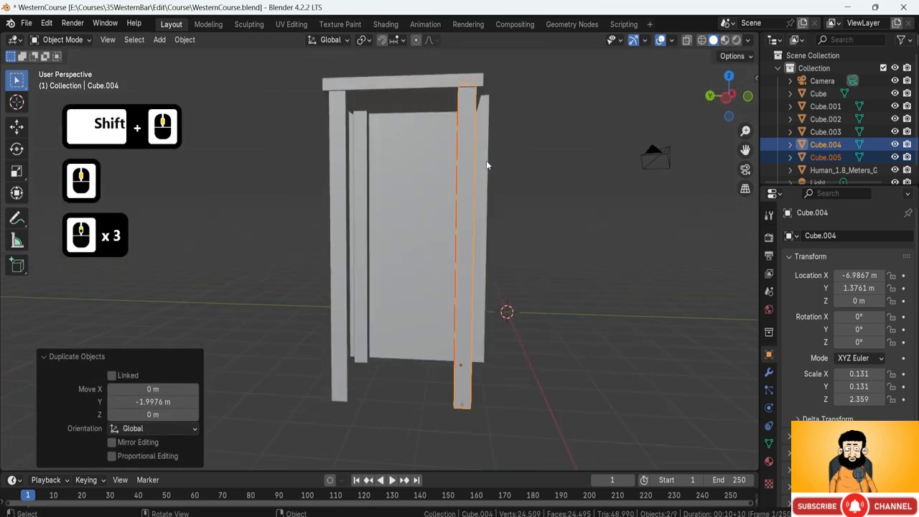
{"action": "middle_click_drag", "start_coordinate": [489, 148], "coordinate": [415, 207]}
{"action": "middle_click_drag", "start_coordinate": [377, 338], "coordinate": [402, 293], "text": "shift"}
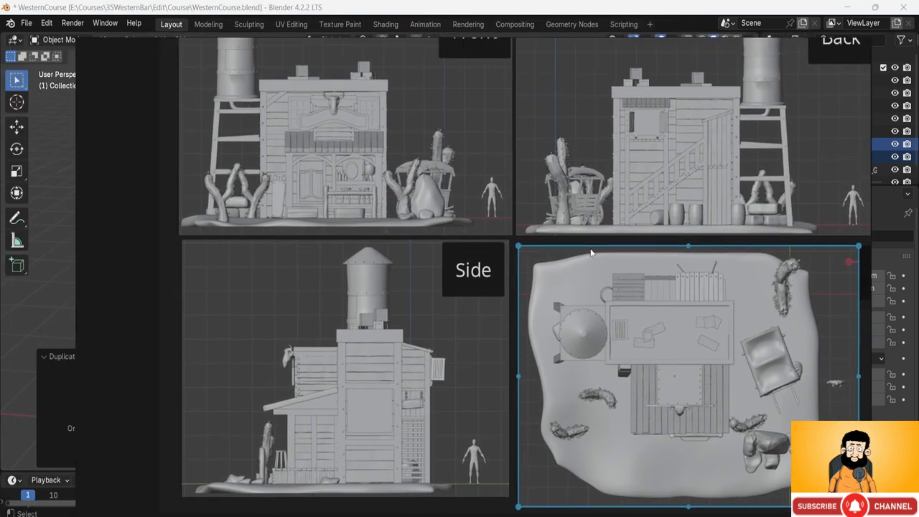
{"action": "right_click_drag", "start_coordinate": [590, 251], "coordinate": [607, 255]}
{"action": "scroll", "coordinate": [218, 132], "scroll_direction": "up", "scroll_amount": 2}
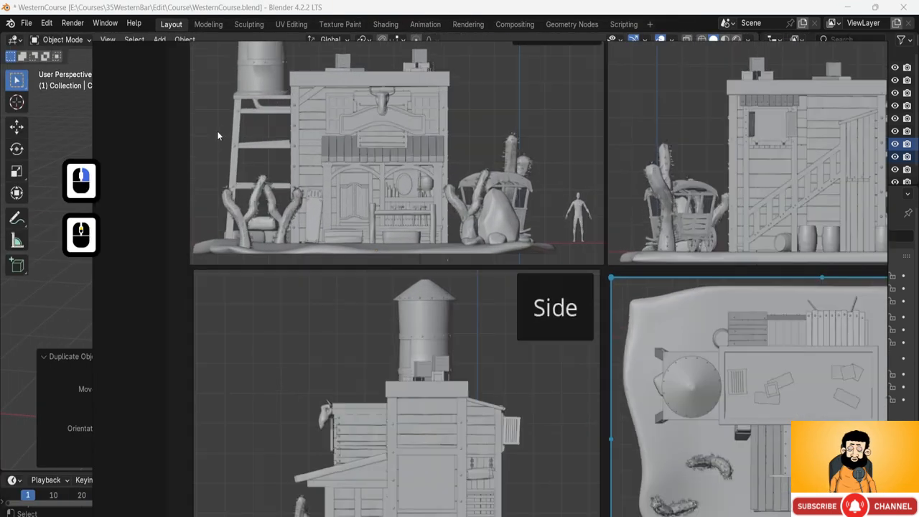
{"action": "middle_click_drag", "start_coordinate": [249, 109], "coordinate": [281, 129]}
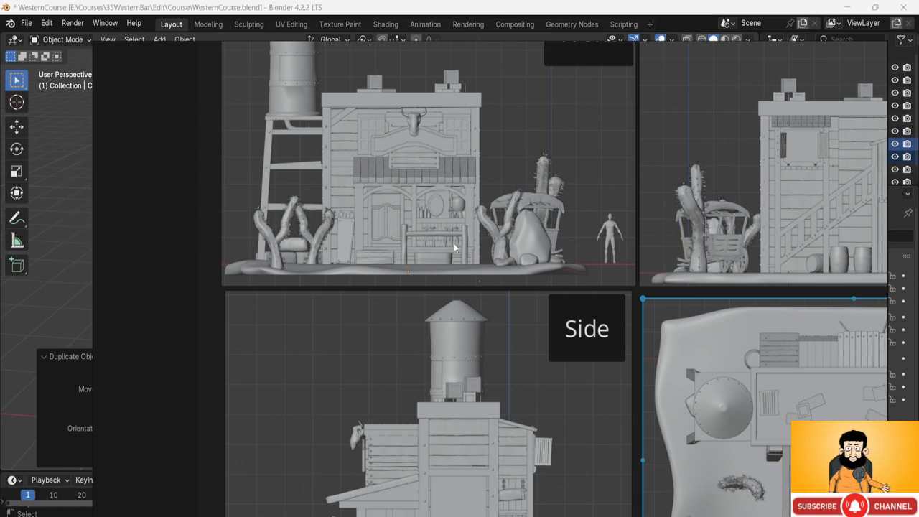
{"action": "right_click_drag", "start_coordinate": [454, 243], "coordinate": [0, 270]}
- Try tilting the front outer post by about 2.2° in the view plane
{"action": "middle_click_drag", "start_coordinate": [305, 261], "coordinate": [450, 323], "text": "shift"}
{"action": "middle_click_drag", "start_coordinate": [458, 247], "coordinate": [467, 173]}
{"action": "left_click", "coordinate": [385, 260]}
{"action": "key", "text": "r"}
{"action": "left_click", "coordinate": [452, 175]}
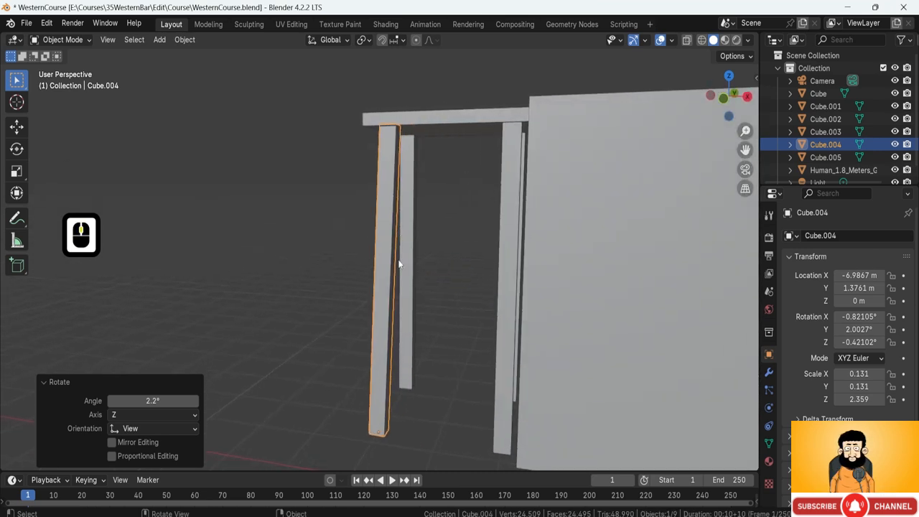
{"action": "key", "text": "ctrl+z"}
- Duplicate the main building block to about X -5.27 m, Y 5.14 m, Z -1.21 m and clear the copy's scale
{"action": "scroll", "coordinate": [400, 256], "scroll_direction": "down", "scroll_amount": 3}
{"action": "middle_click_drag", "start_coordinate": [400, 254], "coordinate": [385, 226], "text": "shift"}
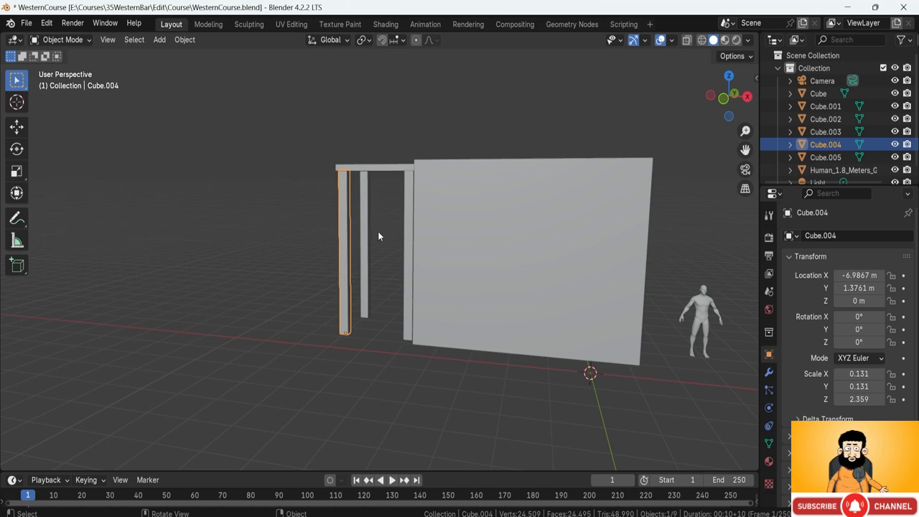
{"action": "middle_click_drag", "start_coordinate": [379, 235], "coordinate": [344, 255]}
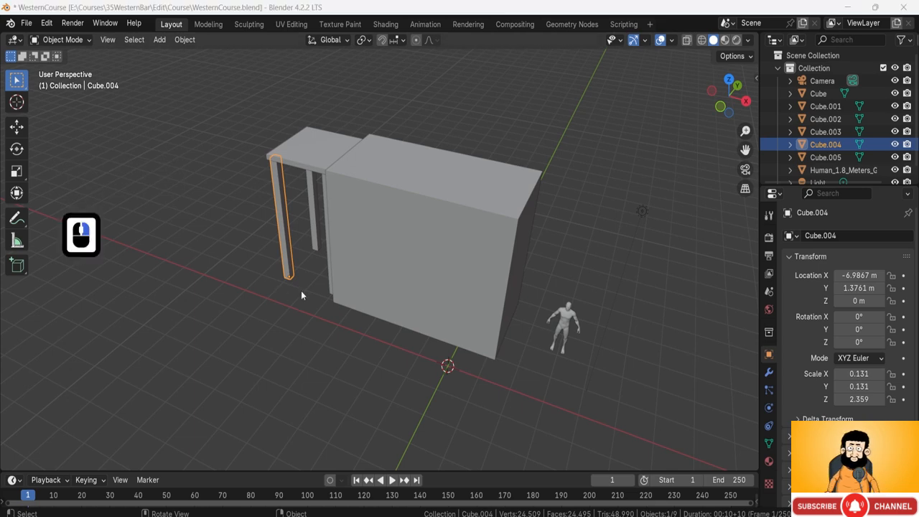
{"action": "left_click", "coordinate": [463, 280]}
{"action": "middle_click_drag", "start_coordinate": [492, 306], "coordinate": [213, 299], "text": "shift"}
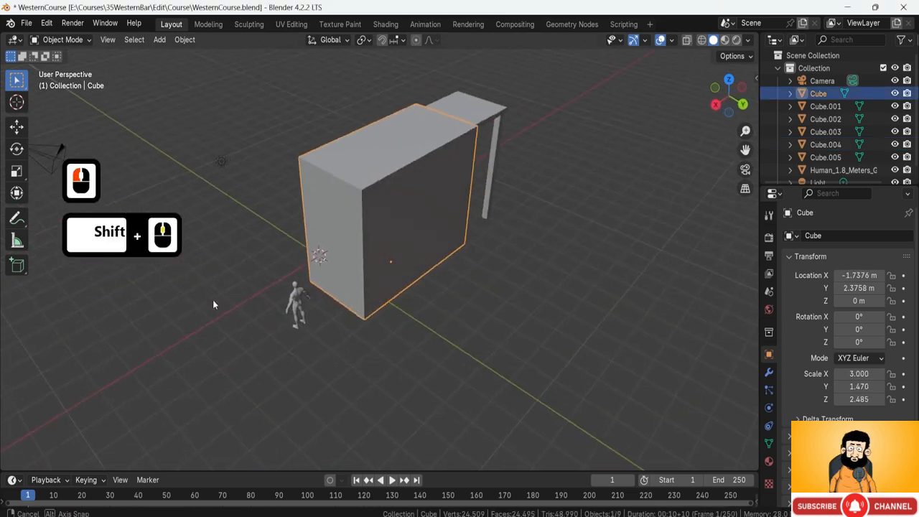
{"action": "middle_click_drag", "start_coordinate": [468, 280], "coordinate": [442, 286], "text": "shift"}
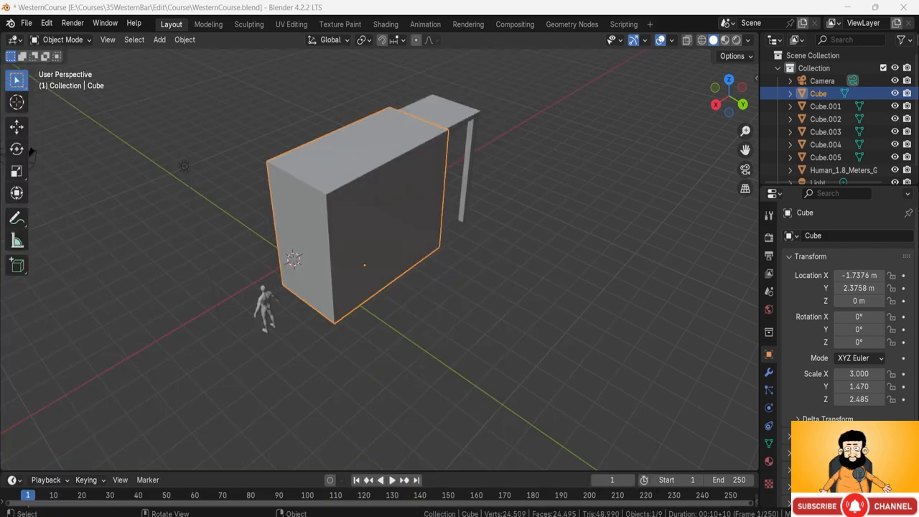
{"action": "middle_click_drag", "start_coordinate": [433, 247], "coordinate": [464, 265]}
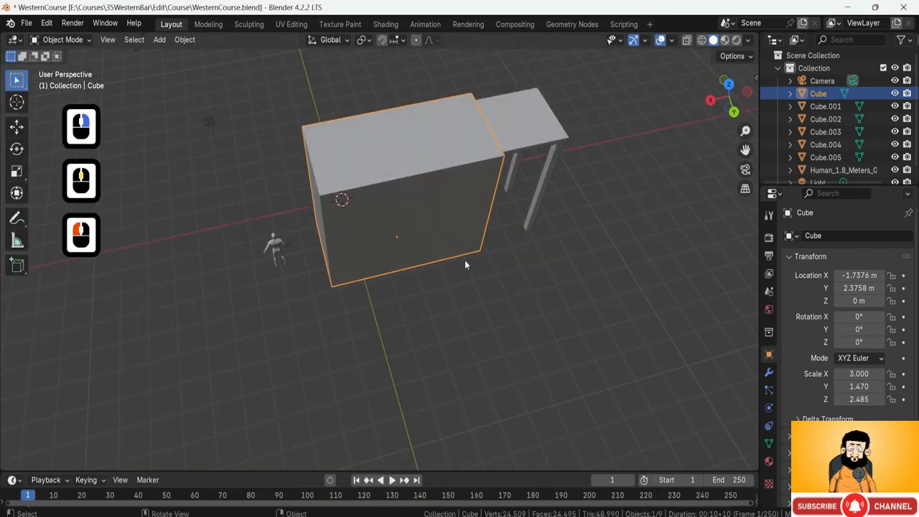
{"action": "key", "text": "shift+d"}
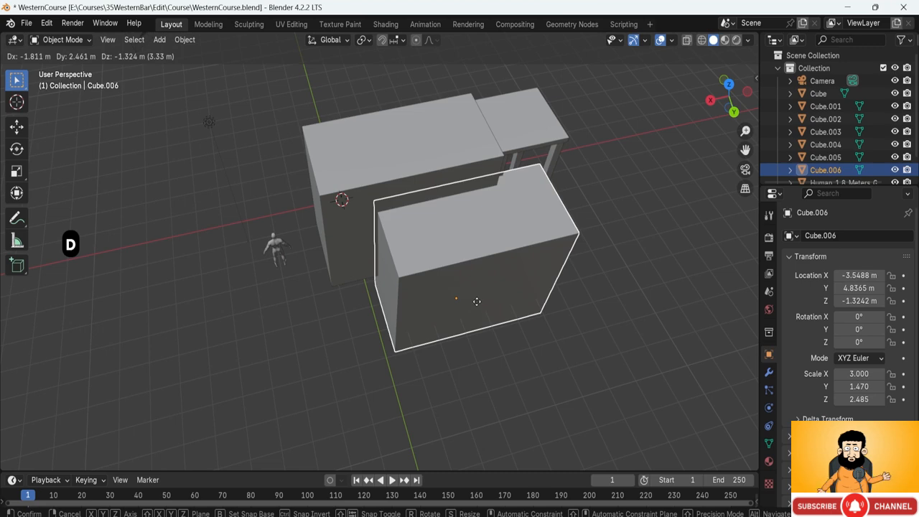
{"action": "left_click", "coordinate": [520, 300]}
{"action": "key", "text": "alt+s"}
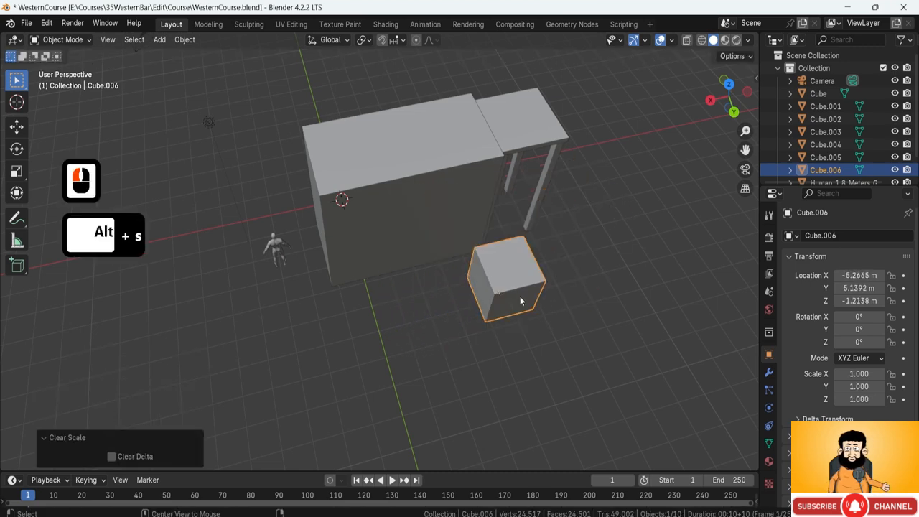
- Place the new cube against the building's rear wall in top view, shifting it about 1.70 m along X and -0.33 m along Y
{"action": "key", "text": "KP_7"}
{"action": "key", "text": "g"}
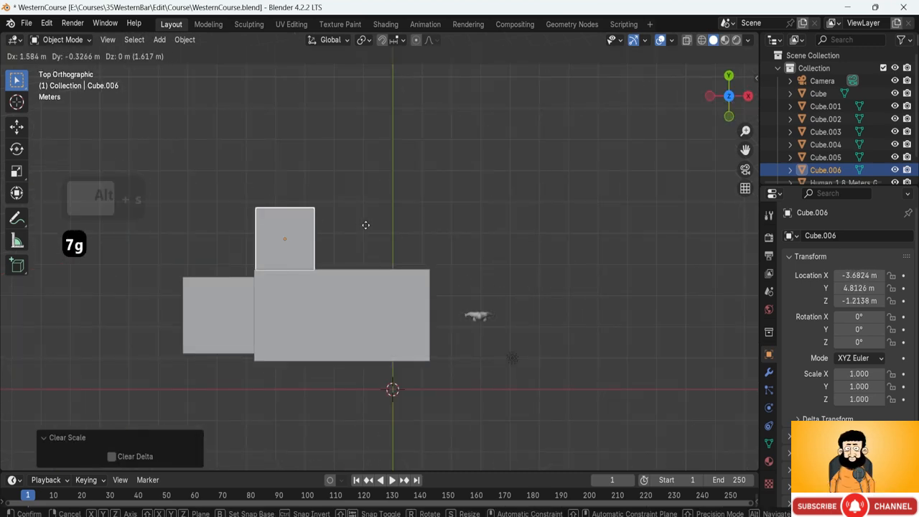
{"action": "left_click", "coordinate": [367, 224]}
- Raise the rear cube about 1.20 m along Z and check its placement in front and top views
{"action": "middle_click_drag", "start_coordinate": [367, 224], "coordinate": [413, 267]}
{"action": "scroll", "coordinate": [406, 269], "scroll_direction": "up", "scroll_amount": 3}
{"action": "key", "text": "g"}
{"action": "key", "text": "z"}
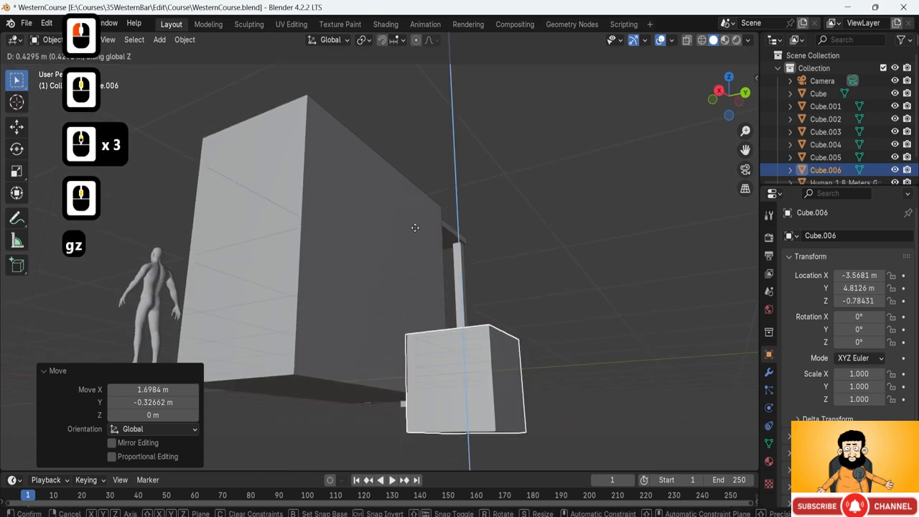
{"action": "left_click", "coordinate": [415, 198]}
{"action": "middle_click_drag", "start_coordinate": [415, 198], "coordinate": [421, 291]}
{"action": "middle_click_drag", "start_coordinate": [340, 316], "coordinate": [385, 267]}
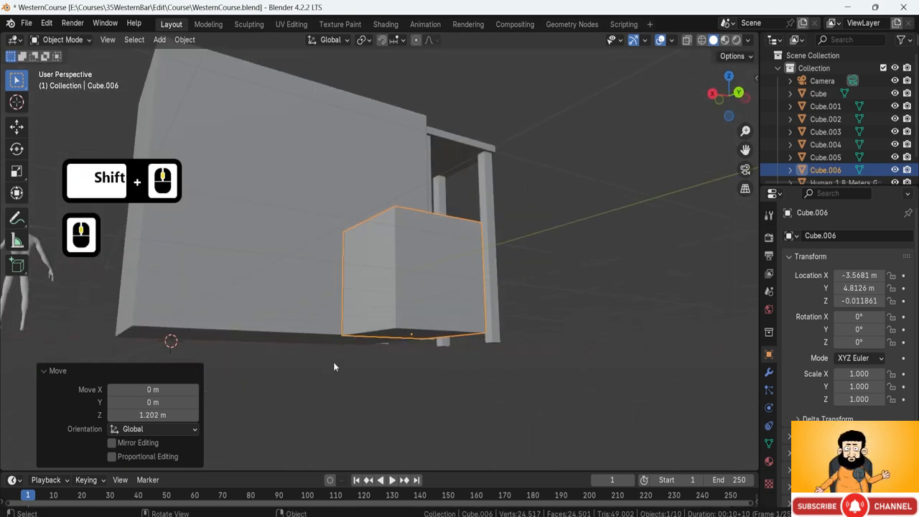
{"action": "middle_click_drag", "start_coordinate": [326, 355], "coordinate": [393, 316]}
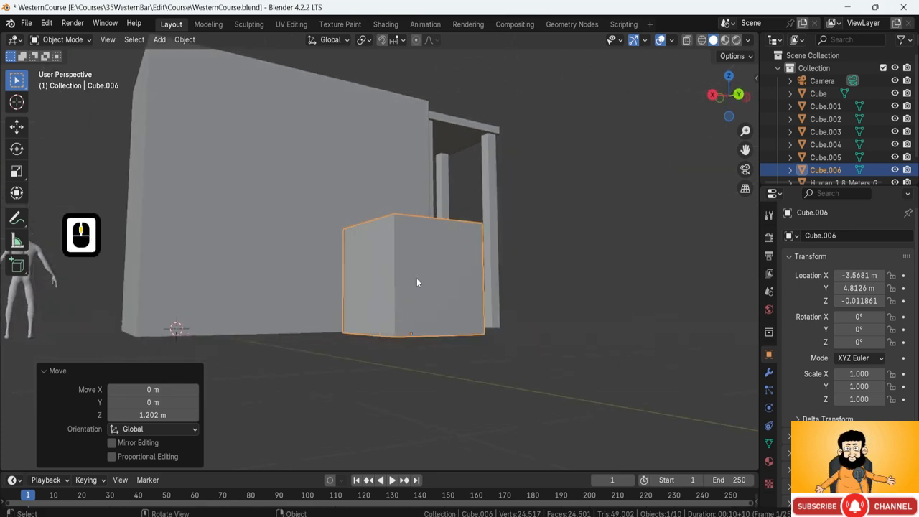
{"action": "key", "text": "KP_1"}
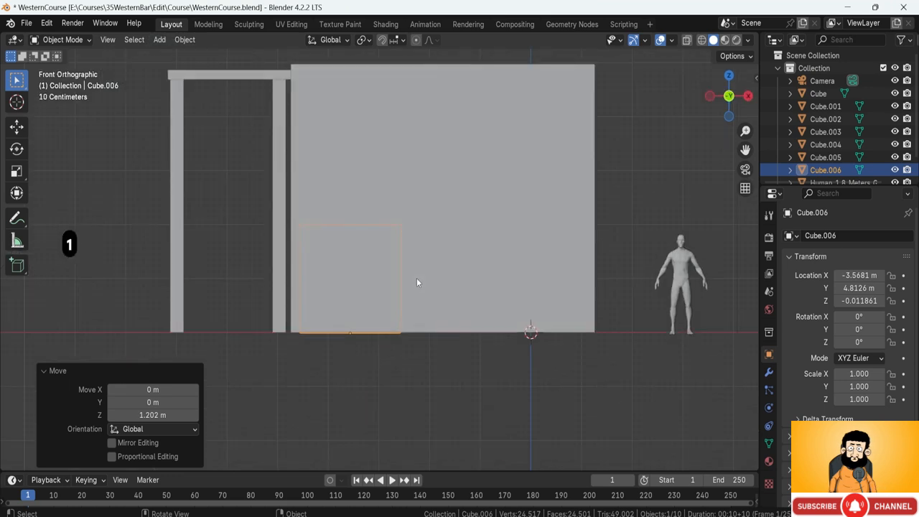
{"action": "key", "text": "KP_7"}
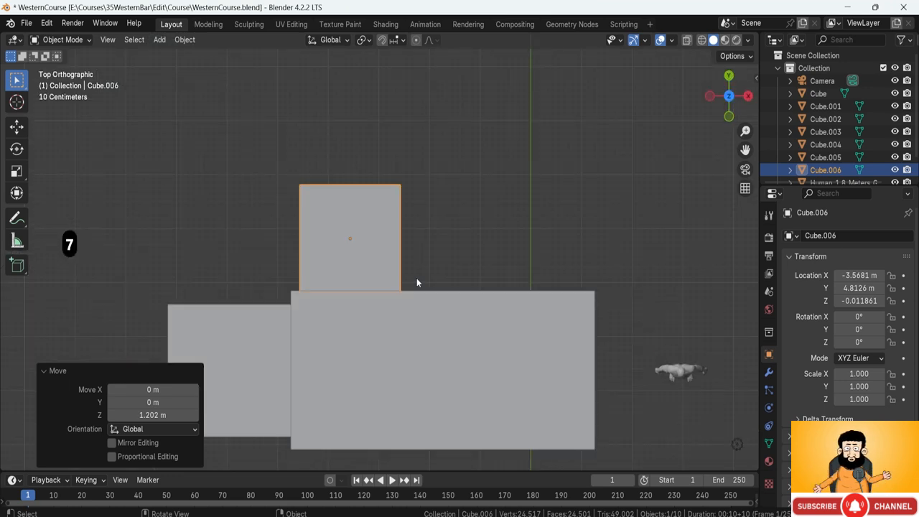
- Scale the rear cube to about 0.782 in X and Y, keeping its Z scale locked
{"action": "key", "text": "KP_3"}
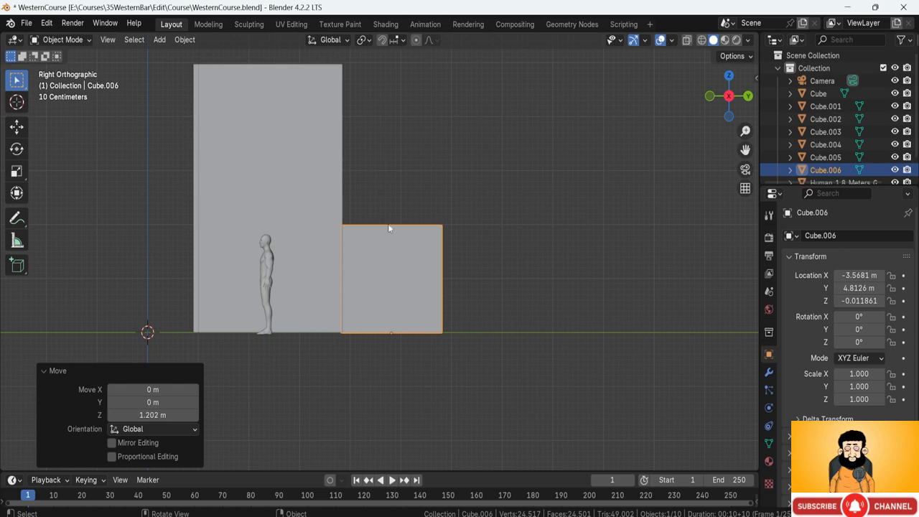
{"action": "middle_click_drag", "start_coordinate": [392, 225], "coordinate": [419, 258]}
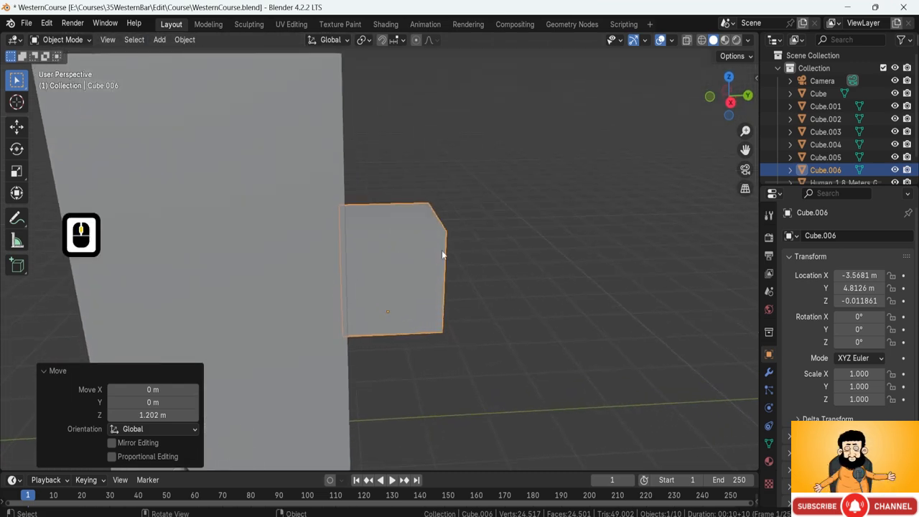
{"action": "scroll", "coordinate": [443, 251], "scroll_direction": "down", "scroll_amount": 2}
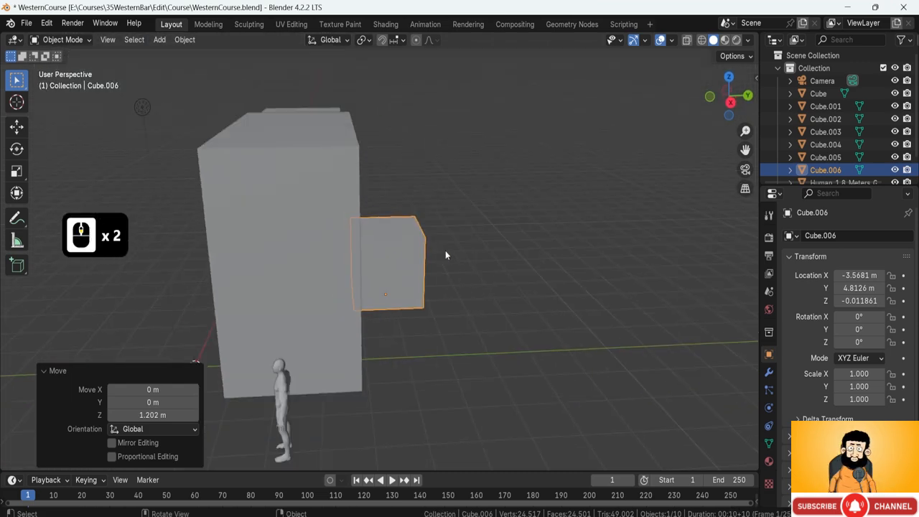
{"action": "scroll", "coordinate": [443, 251], "scroll_direction": "down", "scroll_amount": 2}
{"action": "middle_click_drag", "start_coordinate": [400, 266], "coordinate": [387, 295], "text": "shift"}
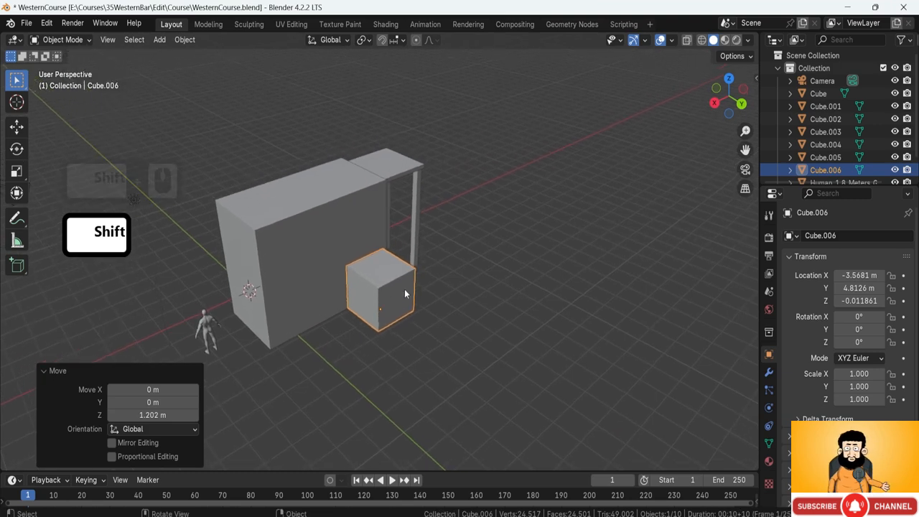
{"action": "middle_click_drag", "start_coordinate": [394, 286], "coordinate": [480, 295]}
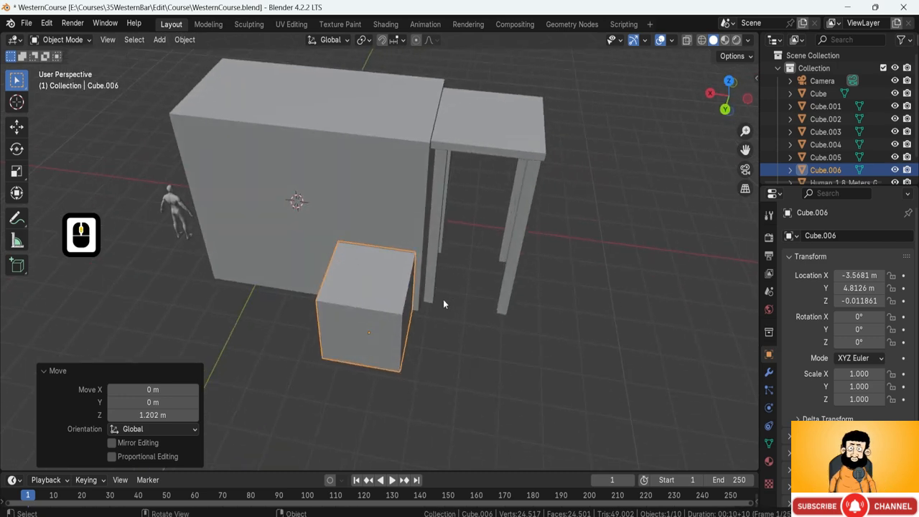
{"action": "key", "text": "s"}
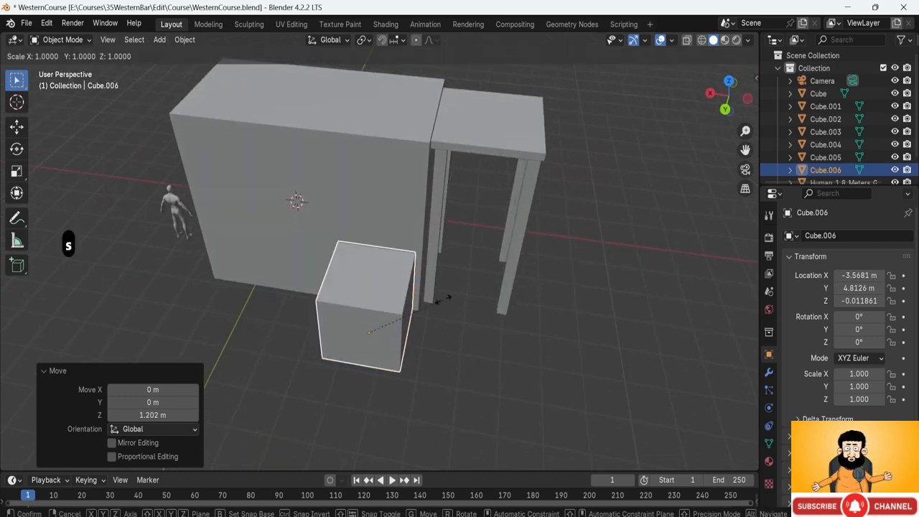
{"action": "key", "text": "shift+z"}
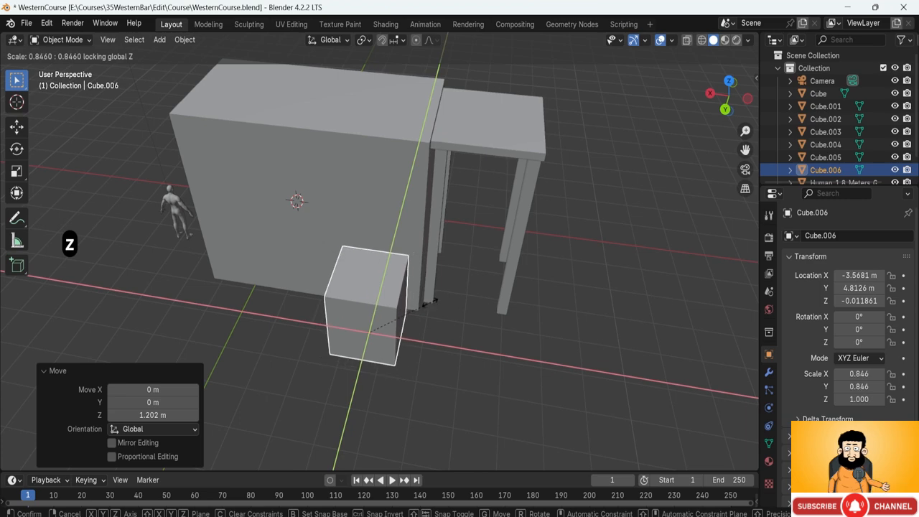
{"action": "left_click", "coordinate": [426, 304]}
- Move the rear cube about -0.17 m along Y, against the building's rear wall
{"action": "middle_click_drag", "start_coordinate": [426, 303], "coordinate": [460, 335]}
{"action": "key", "text": "g"}
{"action": "key", "text": "x"}
{"action": "key", "text": "y"}
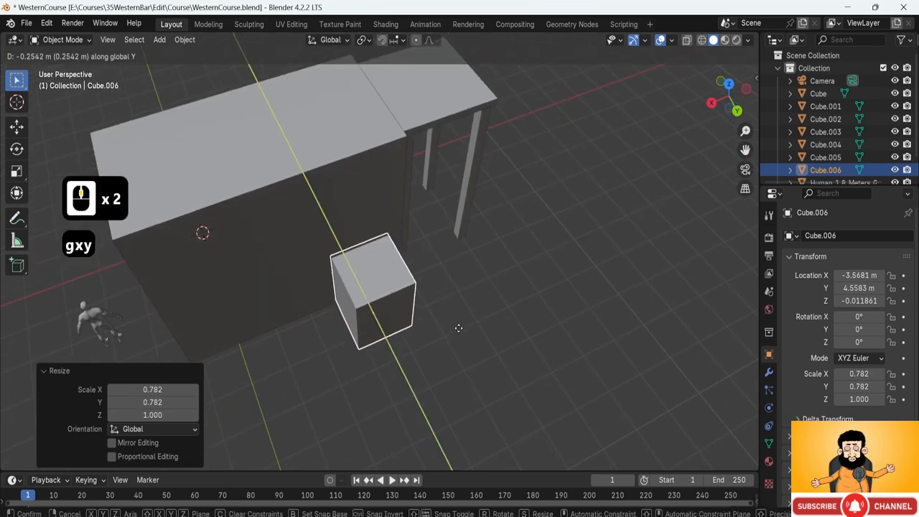
{"action": "left_click", "coordinate": [453, 326]}
- Check the human's scale in the back reference and move the human figure about -6.6 m in X and 3.3 m in Y, behind the rear block
{"action": "middle_click_drag", "start_coordinate": [453, 327], "coordinate": [388, 267]}
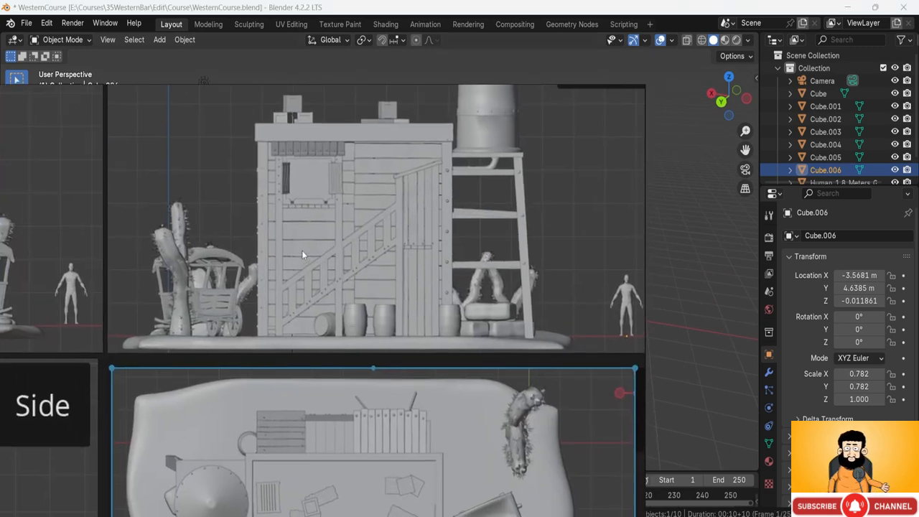
{"action": "scroll", "coordinate": [419, 250], "scroll_direction": "up", "scroll_amount": 4}
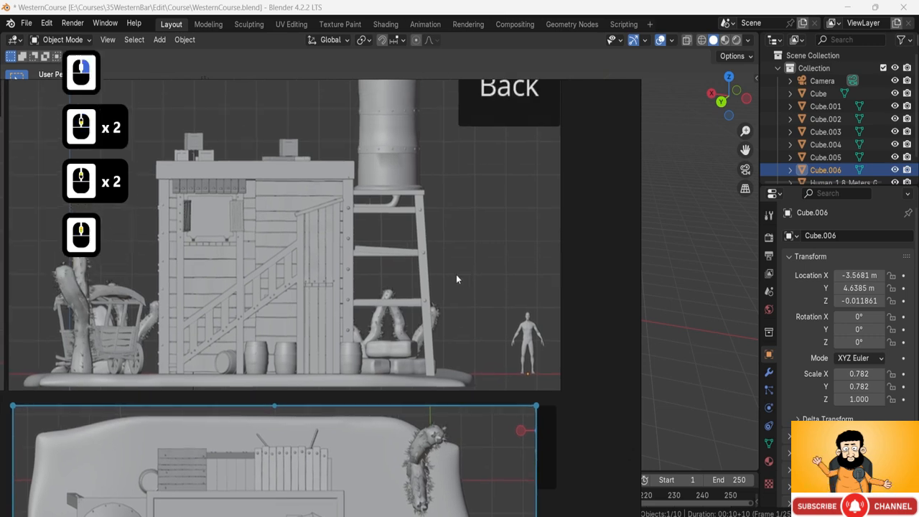
{"action": "left_click", "coordinate": [506, 329]}
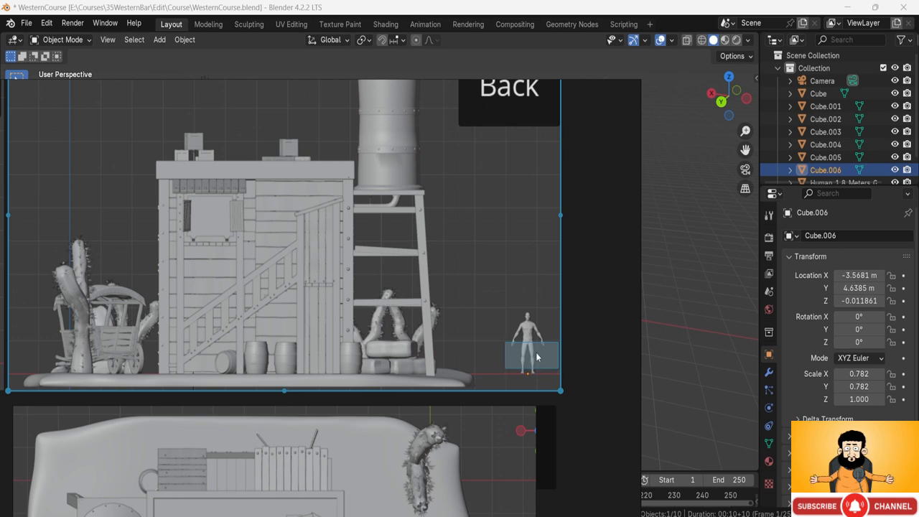
{"action": "left_click_drag", "start_coordinate": [536, 352], "coordinate": [544, 353]}
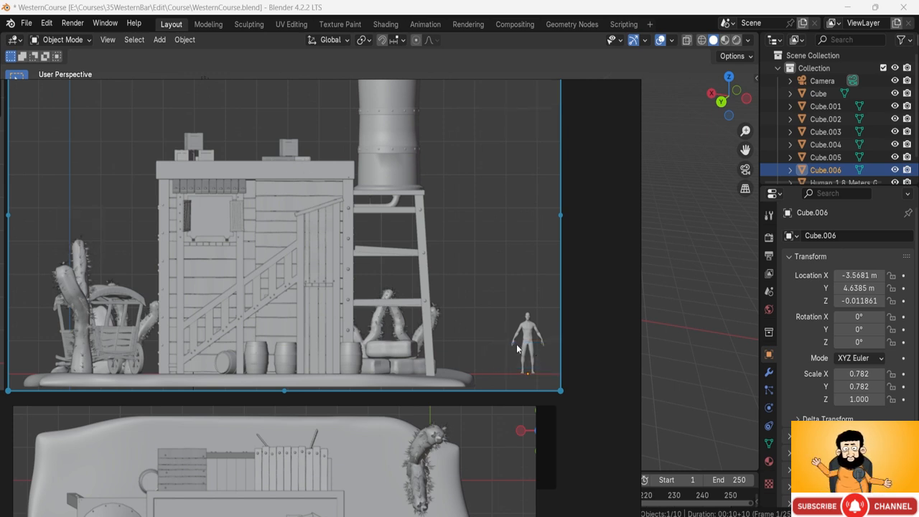
{"action": "right_click_drag", "start_coordinate": [546, 345], "coordinate": [1, 364]}
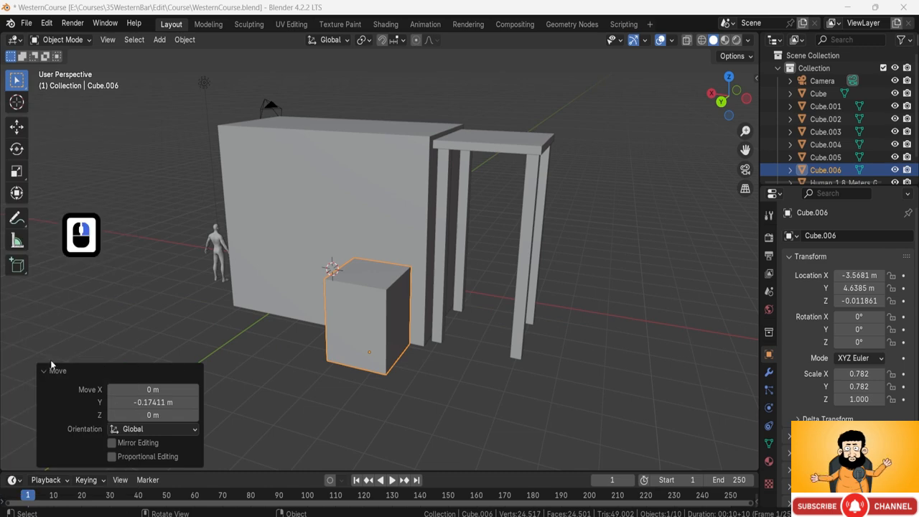
{"action": "left_click", "coordinate": [221, 250]}
{"action": "left_click", "coordinate": [221, 251]}
{"action": "key", "text": "KP_7"}
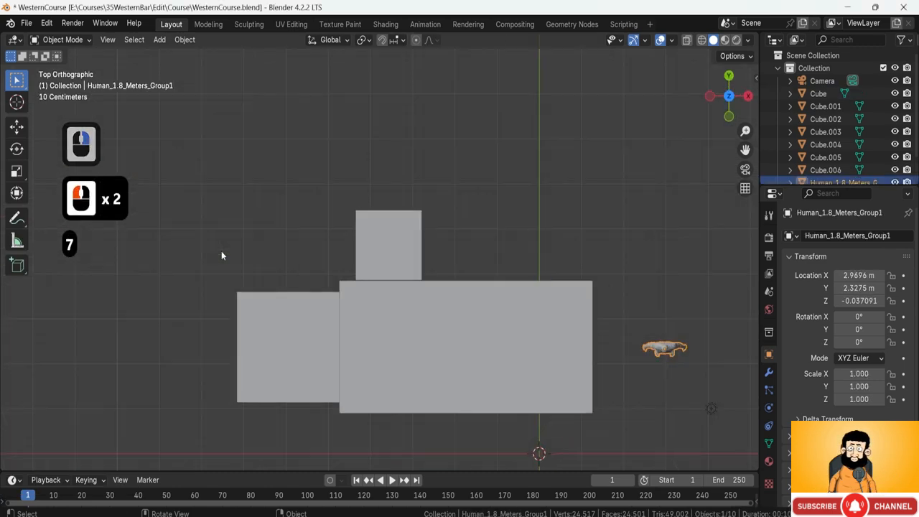
{"action": "key", "text": "g"}
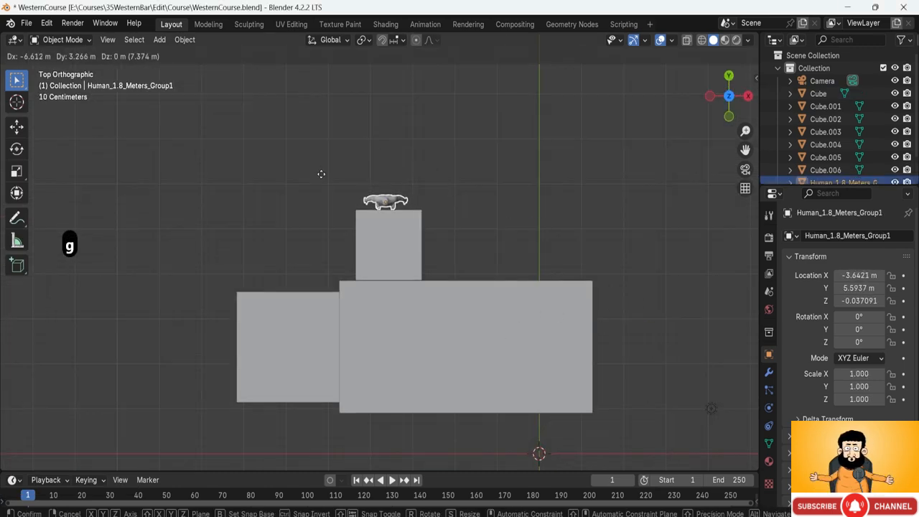
{"action": "left_click", "coordinate": [320, 174]}
{"action": "key", "text": "g"}
{"action": "left_click", "coordinate": [374, 185]}
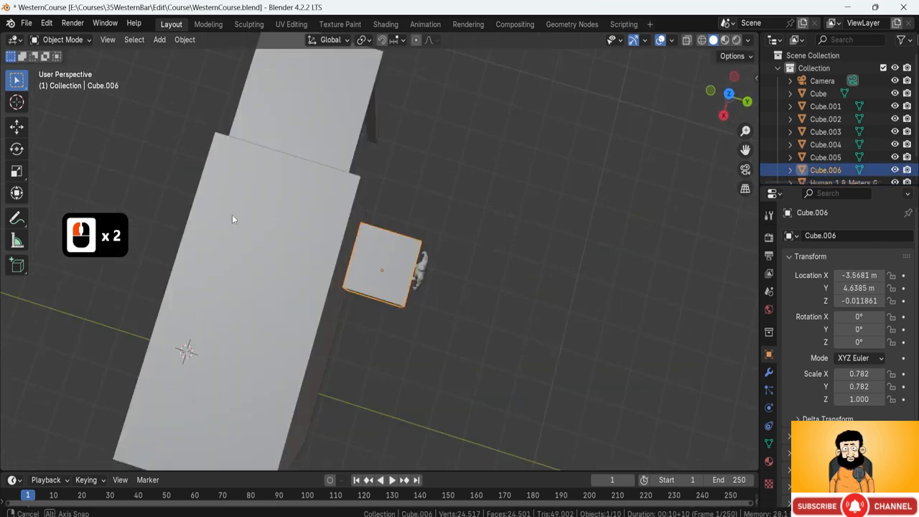
- Scale the rear block down to about 0.665 in X and Y with Z locked, judging it against the human figure
{"action": "middle_click_drag", "start_coordinate": [231, 214], "coordinate": [442, 275]}
{"action": "scroll", "coordinate": [486, 269], "scroll_direction": "up", "scroll_amount": 2}
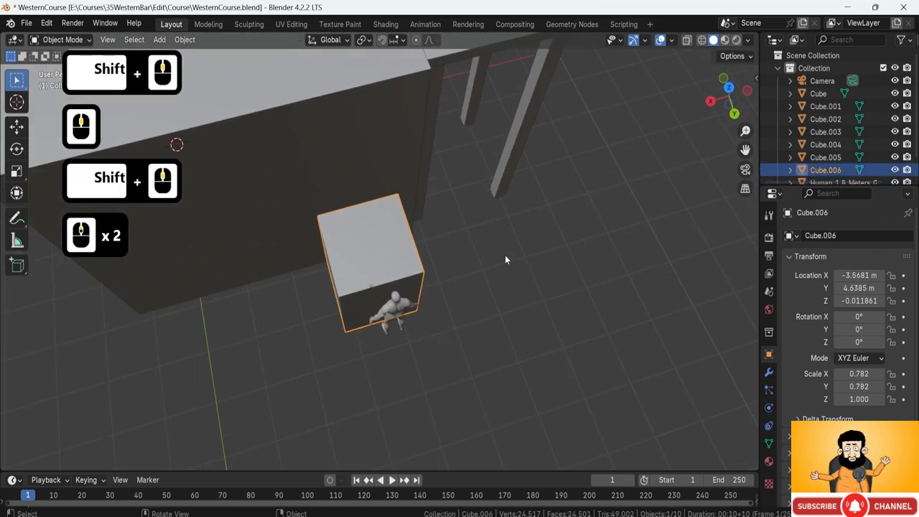
{"action": "key", "text": "s"}
{"action": "key", "text": "shift+z"}
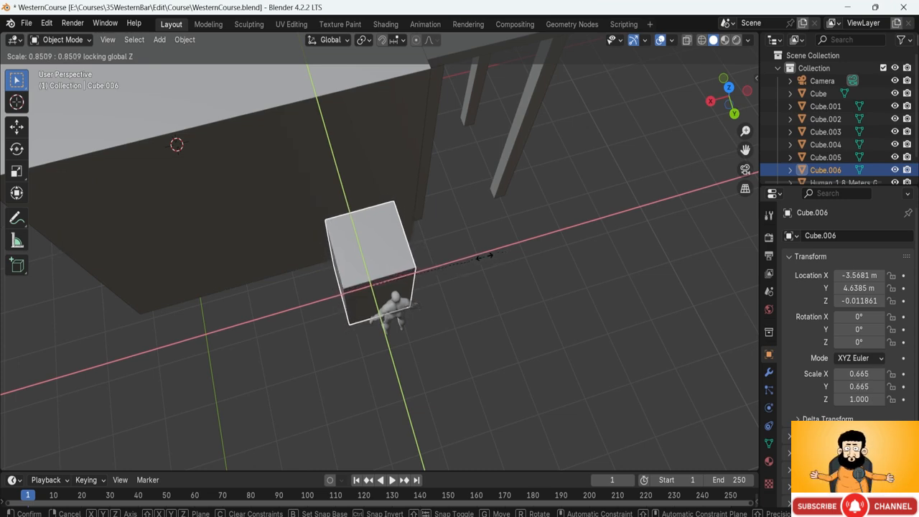
{"action": "left_click", "coordinate": [486, 257]}
- Move the rear block to about X -3.84 m and Y 4.51 m, back against the building's rear wall
{"action": "middle_click_drag", "start_coordinate": [486, 256], "coordinate": [371, 313]}
{"action": "key", "text": "g"}
{"action": "key", "text": "x"}
{"action": "left_click", "coordinate": [394, 284]}
{"action": "key", "text": "g"}
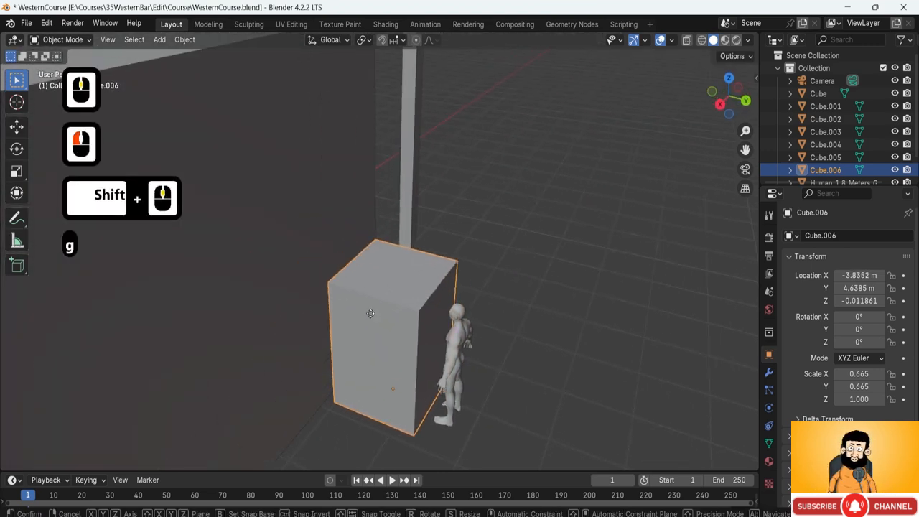
{"action": "key", "text": "y"}
{"action": "left_click", "coordinate": [375, 283]}
{"action": "left_click", "coordinate": [412, 350]}
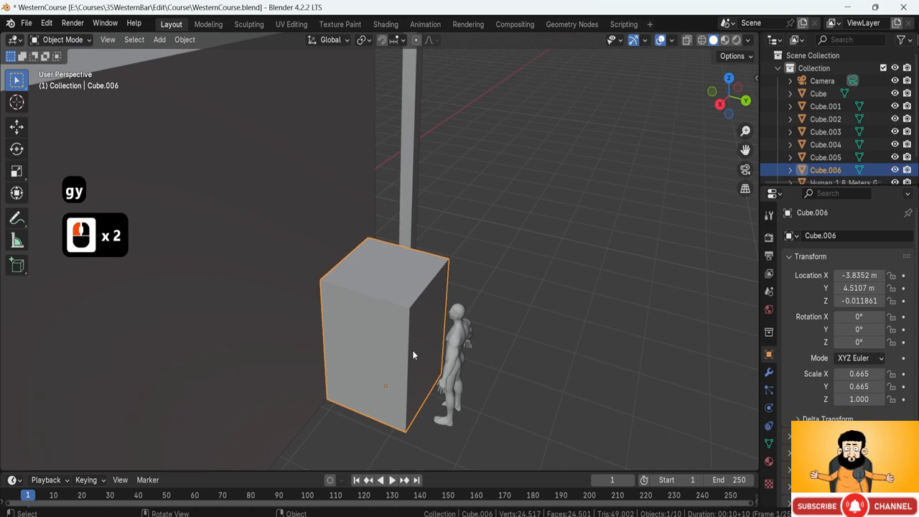
{"action": "middle_click_drag", "start_coordinate": [412, 350], "coordinate": [396, 434]}
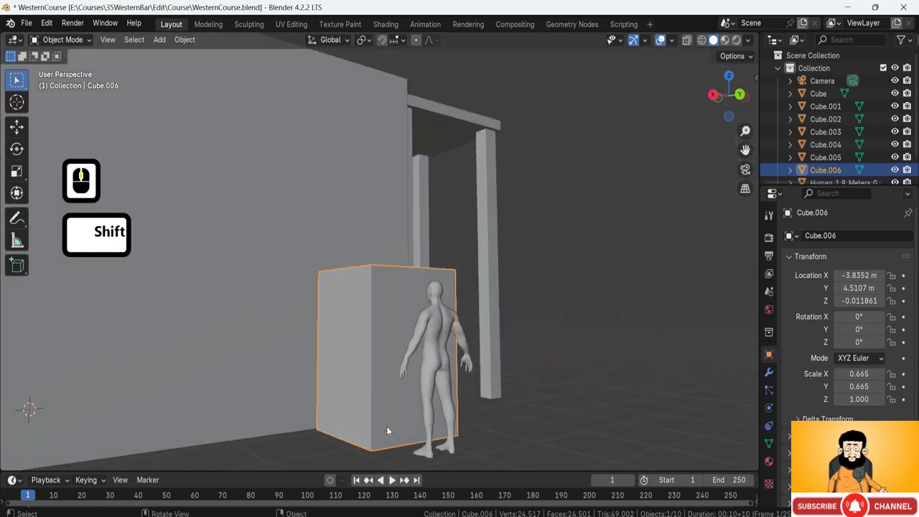
{"action": "key", "text": "s"}
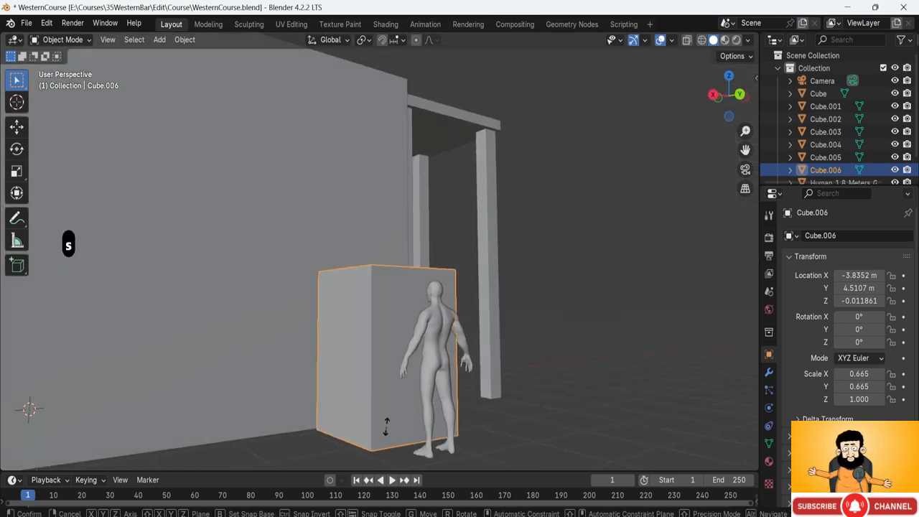
{"action": "key", "text": "z"}
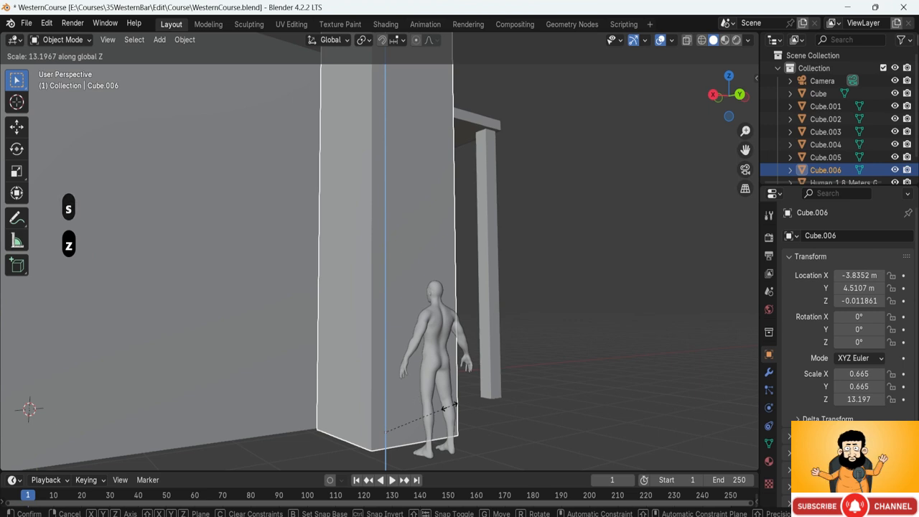
{"action": "key", "text": "Escape"}
{"action": "scroll", "coordinate": [471, 310], "scroll_direction": "down", "scroll_amount": 3}
{"action": "middle_click_drag", "start_coordinate": [471, 311], "coordinate": [494, 286]}
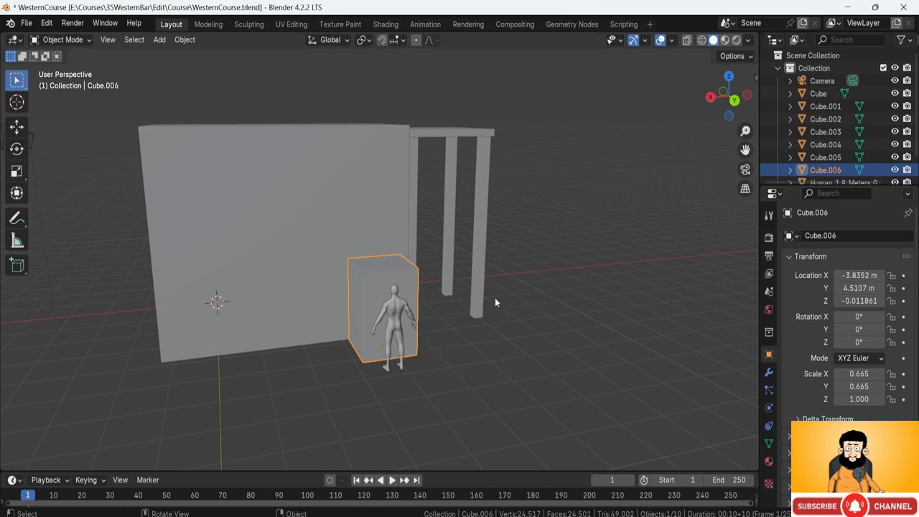
{"action": "key", "text": "s"}
{"action": "key", "text": "z"}
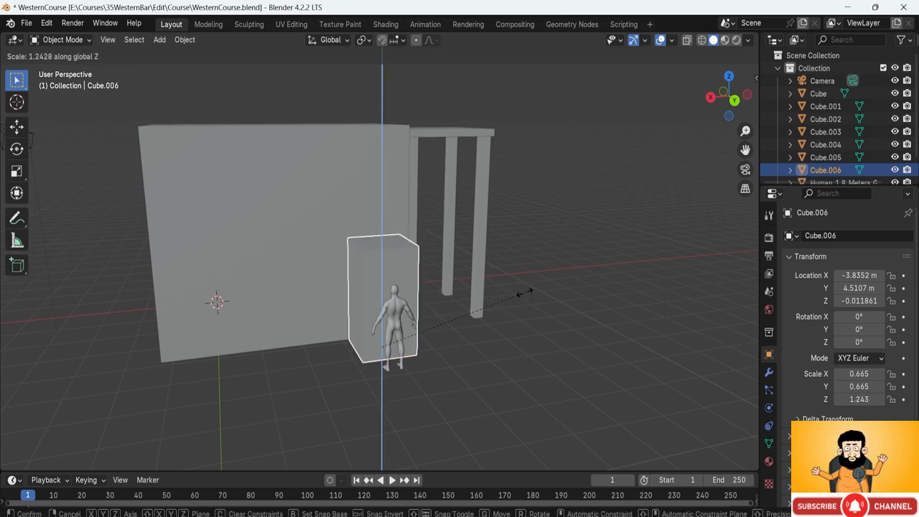
{"action": "key", "text": "Escape"}
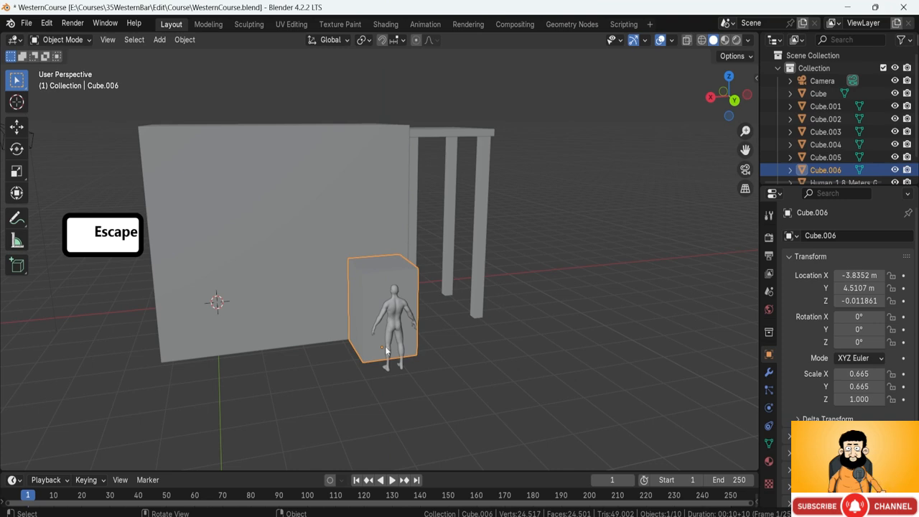
{"action": "key", "text": "s"}
{"action": "key", "text": "z"}
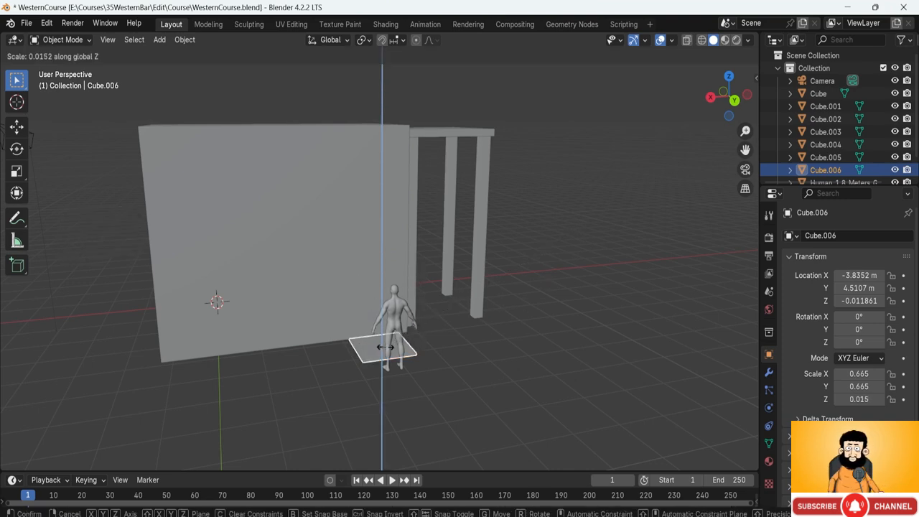
{"action": "key", "text": "Escape"}
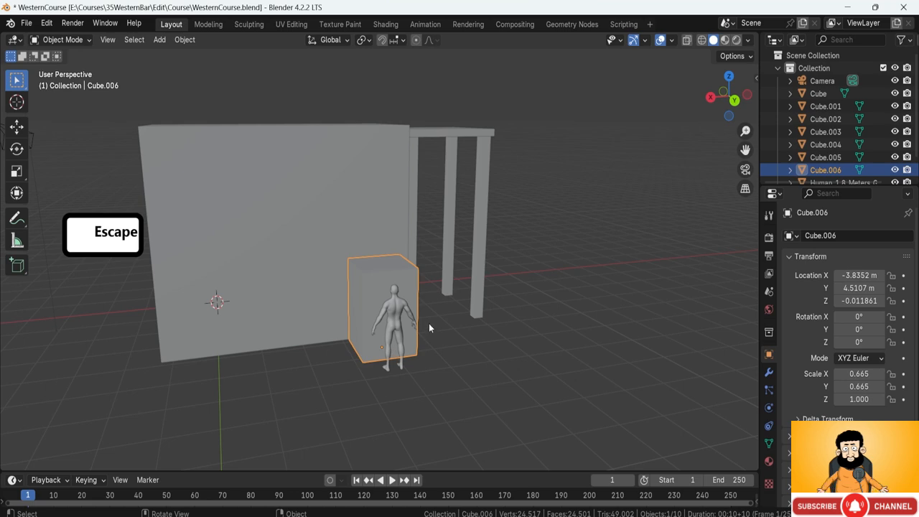
{"action": "key", "text": "s"}
{"action": "key", "text": "z"}
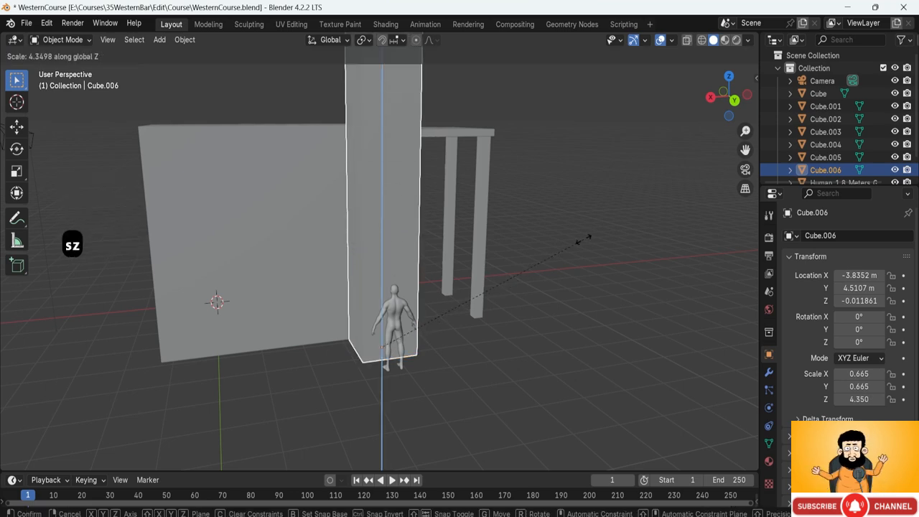
{"action": "key", "text": "Escape"}
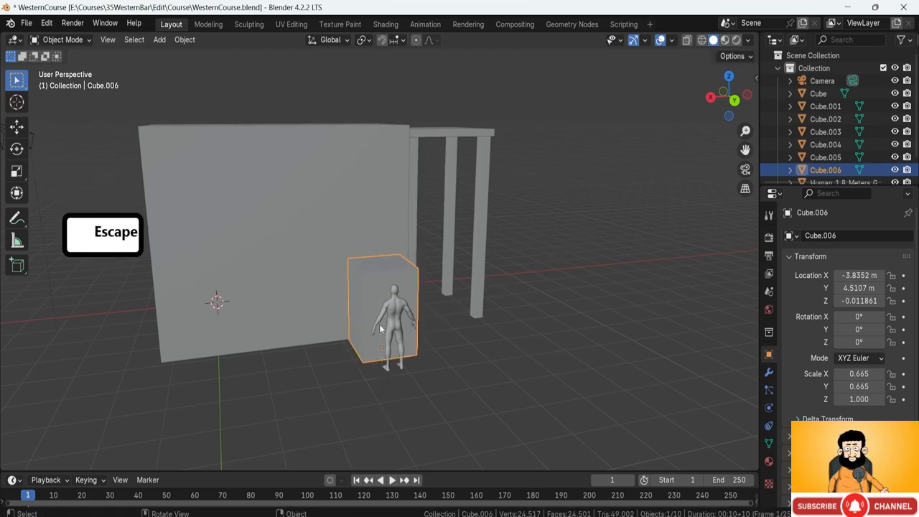
{"action": "scroll", "coordinate": [383, 353], "scroll_direction": "up", "scroll_amount": 1}
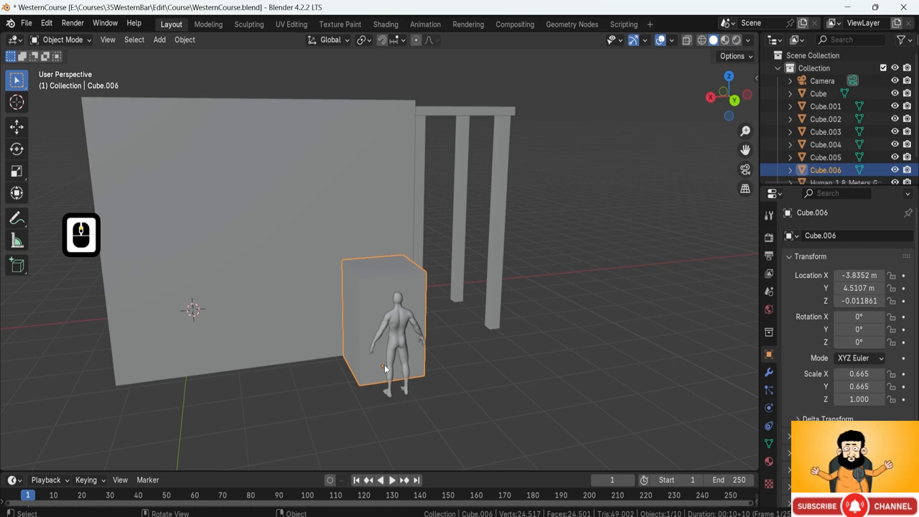
{"action": "key", "text": "s"}
{"action": "key", "text": "z"}
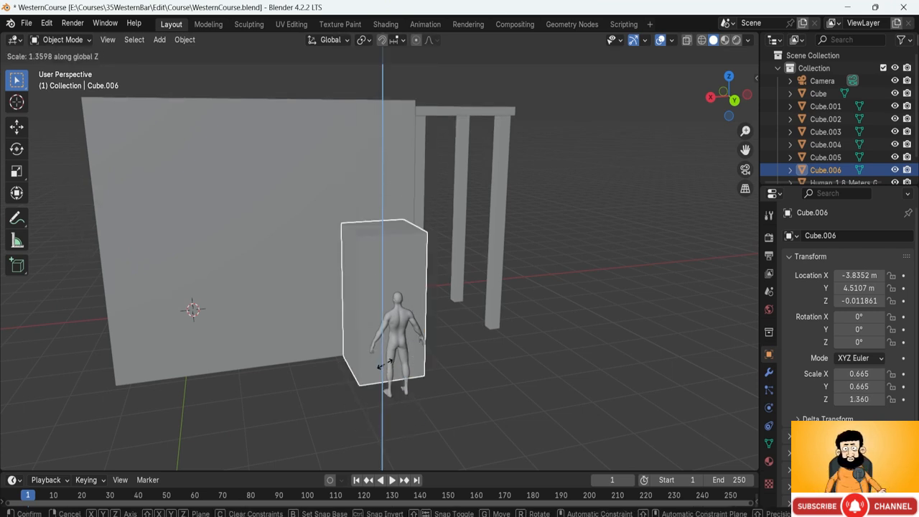
{"action": "key", "text": "Escape"}
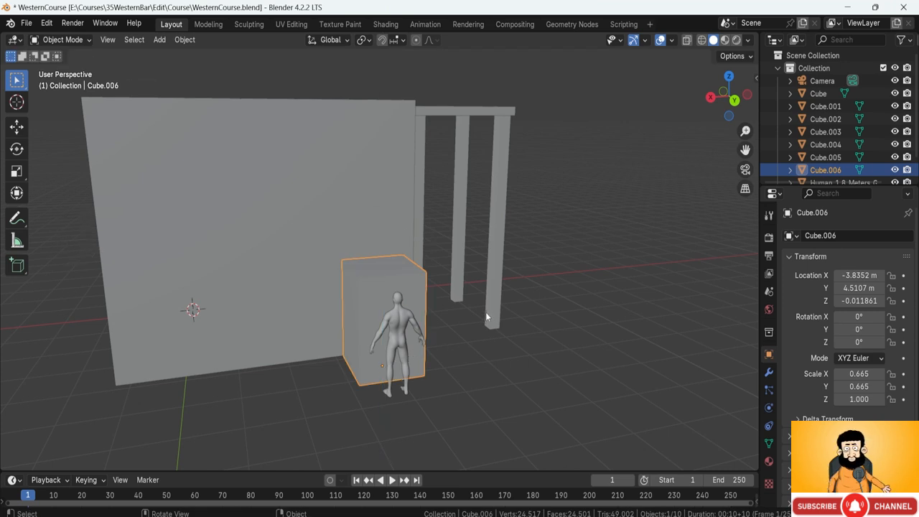
- Scale the rear block along Z to about 2.155 so it rises up the building's rear wall
{"action": "key", "text": "s"}
{"action": "key", "text": "z"}
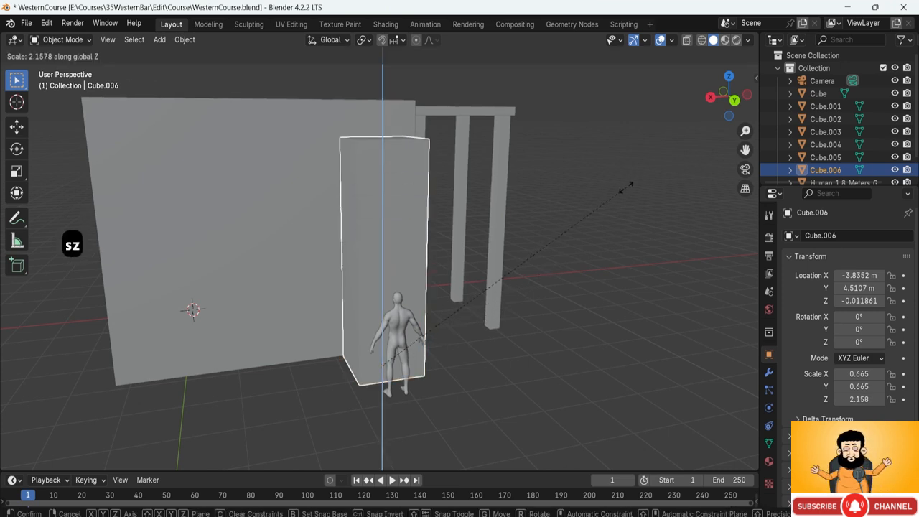
{"action": "left_click", "coordinate": [627, 186]}
{"action": "middle_click_drag", "start_coordinate": [460, 211], "coordinate": [370, 211]}
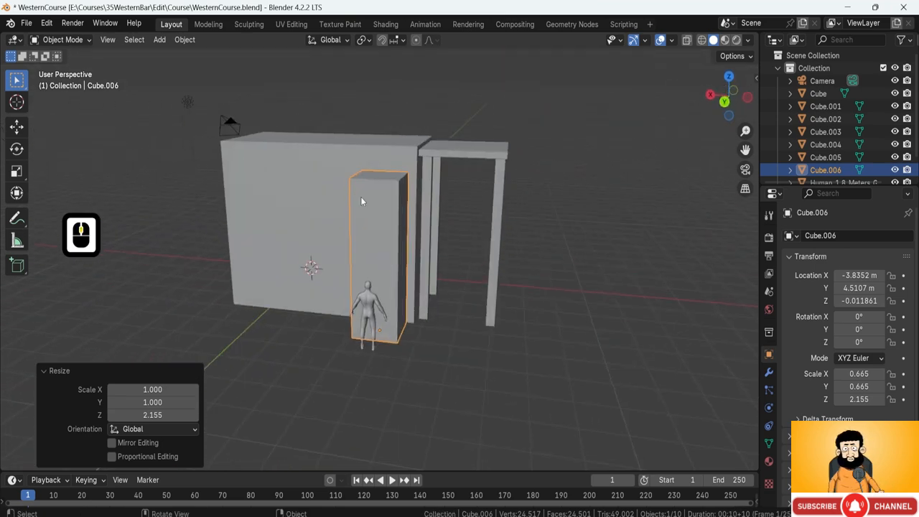
{"action": "middle_click_drag", "start_coordinate": [253, 268], "coordinate": [321, 273]}
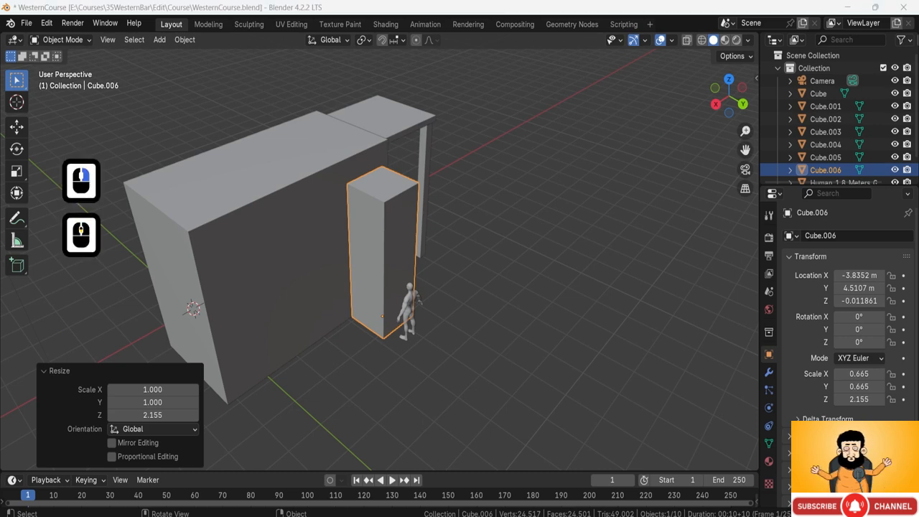
{"action": "middle_click_drag", "start_coordinate": [347, 235], "coordinate": [308, 235]}
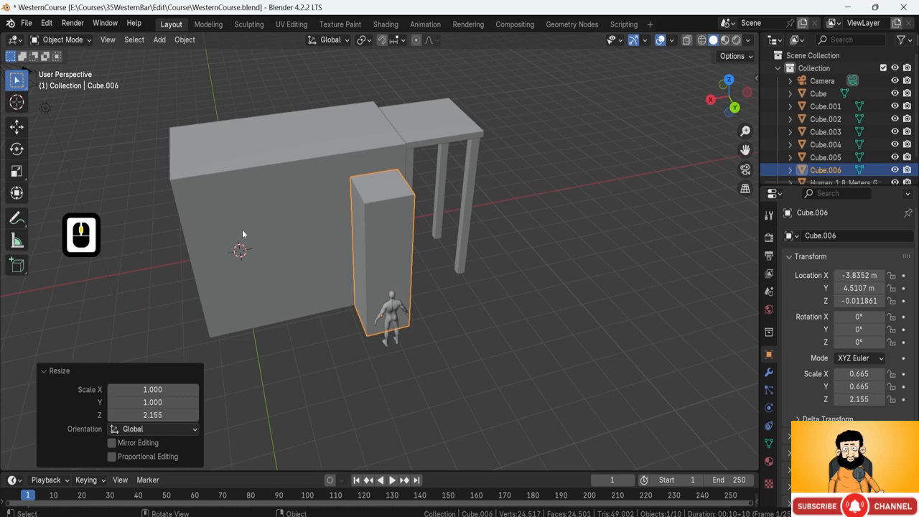
{"action": "middle_click_drag", "start_coordinate": [242, 229], "coordinate": [335, 353]}
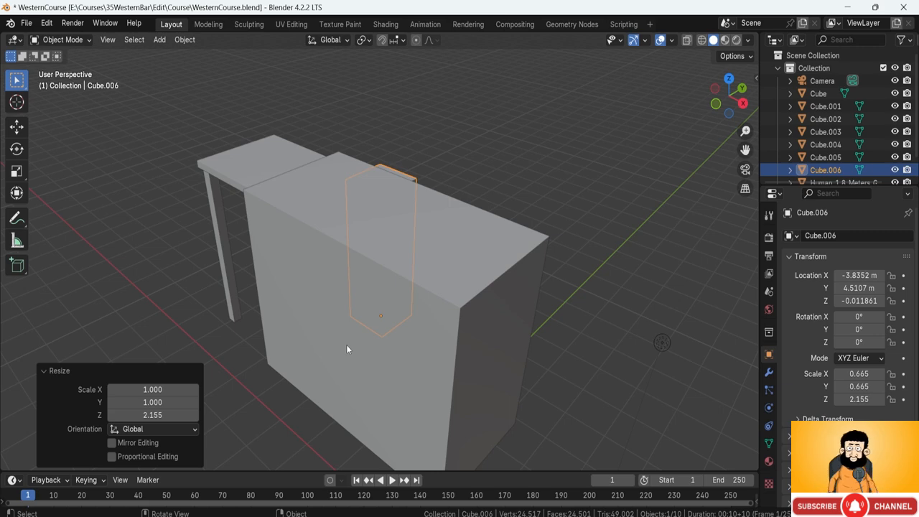
{"action": "middle_click_drag", "start_coordinate": [356, 298], "coordinate": [376, 238], "text": "shift"}
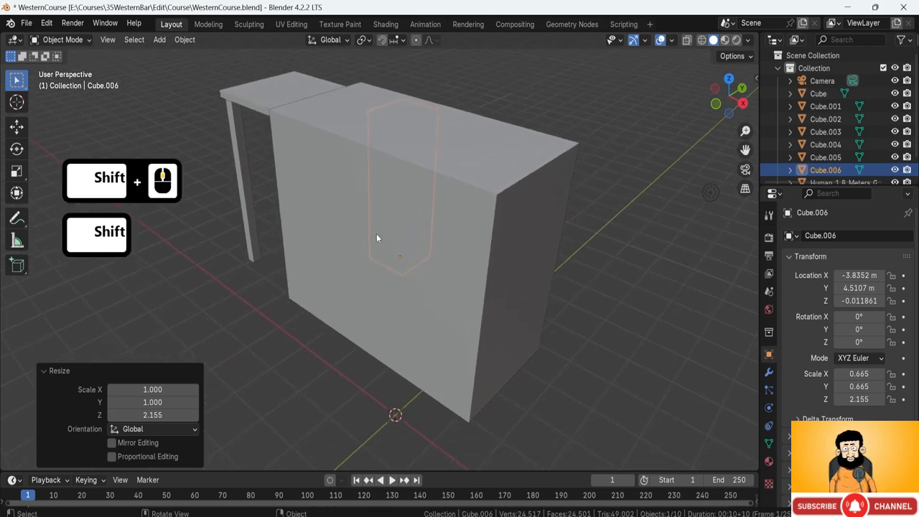